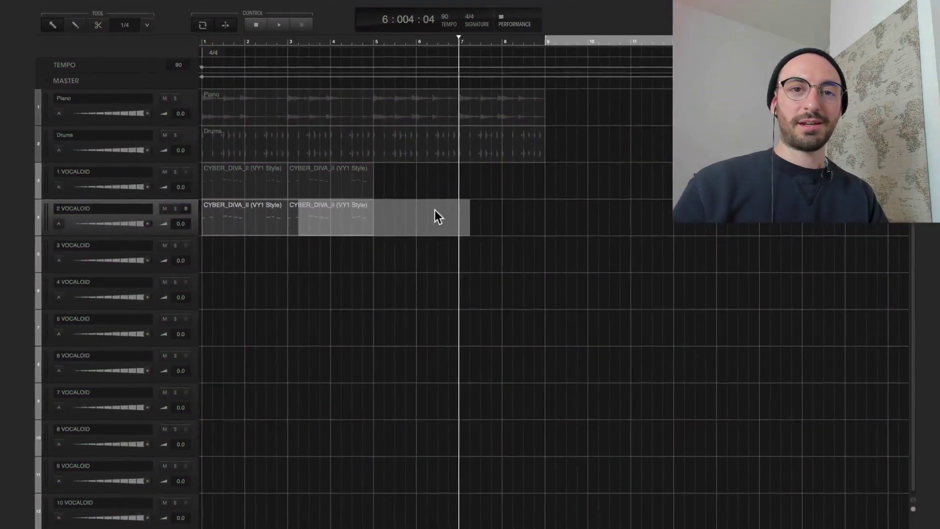
{"action": "left_click_drag", "start_coordinate": [434, 210], "coordinate": [478, 212]}
{"action": "mouse_move", "coordinate": [509, 255]}
{"action": "left_mouse_down"}
{"action": "mouse_move", "coordinate": [506, 263]}
{"action": "mouse_move", "coordinate": [524, 264]}
{"action": "left_mouse_up"}
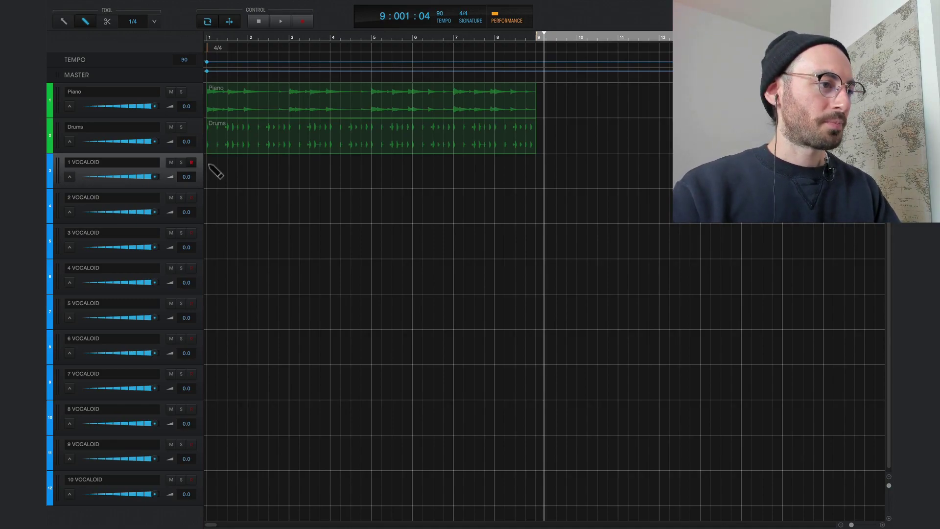
Step: Draw a two-bar vocal part from bar 1 to bar 3 on the 1 VOCALOID track
{"action": "left_click_drag", "start_coordinate": [209, 167], "coordinate": [281, 169]}
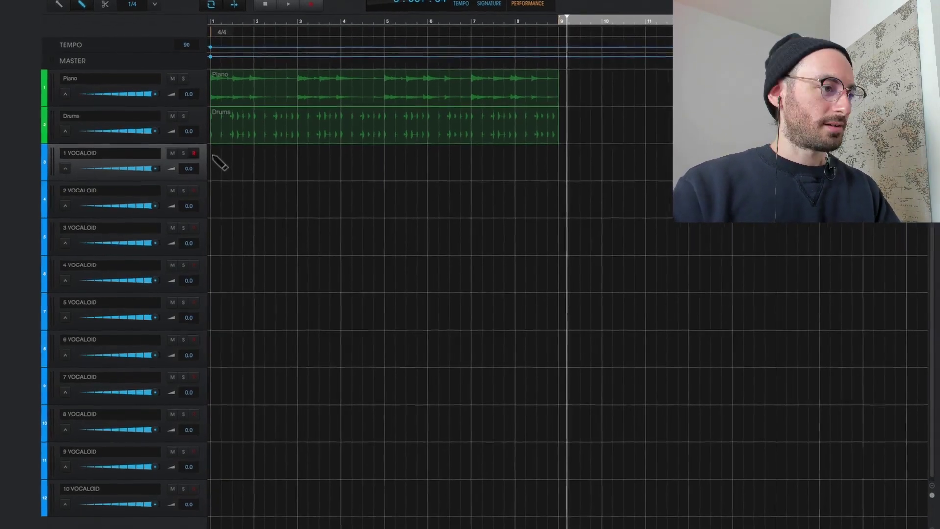
{"action": "left_click_drag", "start_coordinate": [337, 110], "coordinate": [343, 108]}
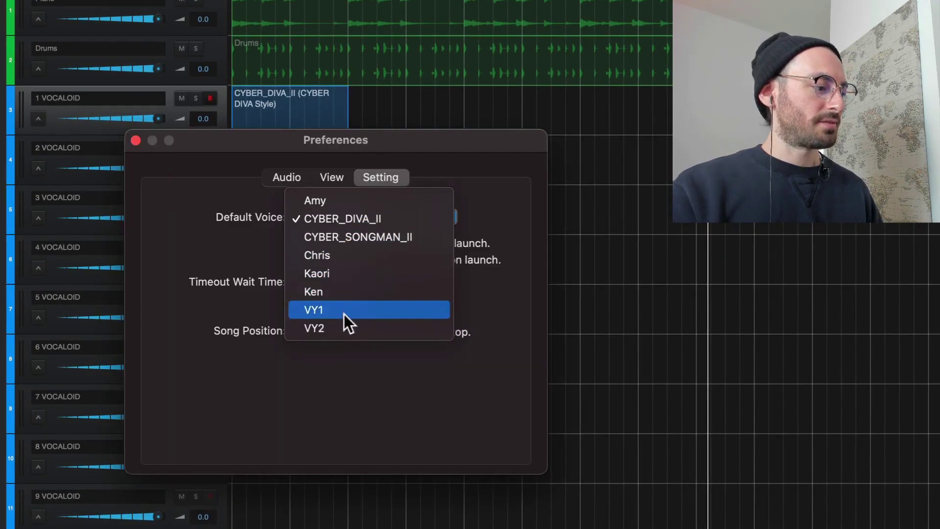
Step: Keep CYBER_DIVA_II as the default voice in the preferences and close them
{"action": "left_click", "coordinate": [348, 218]}
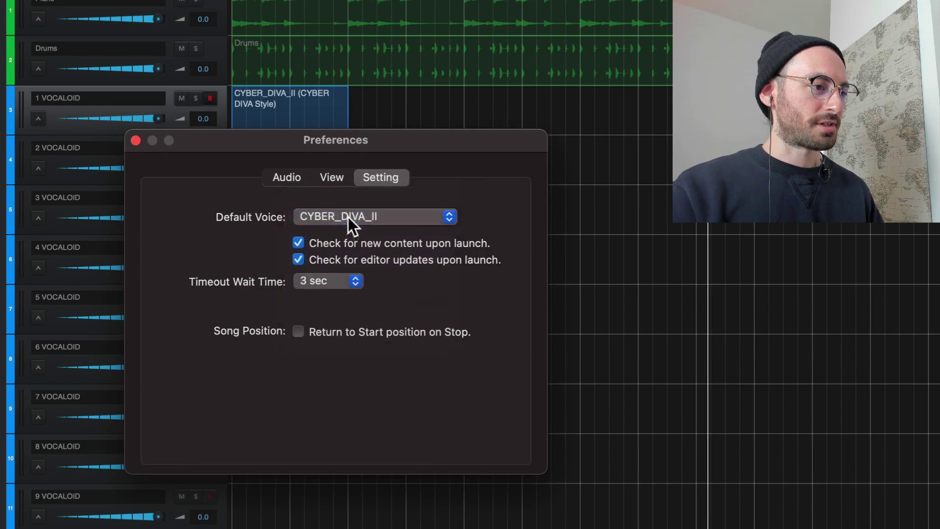
{"action": "left_click", "coordinate": [135, 140]}
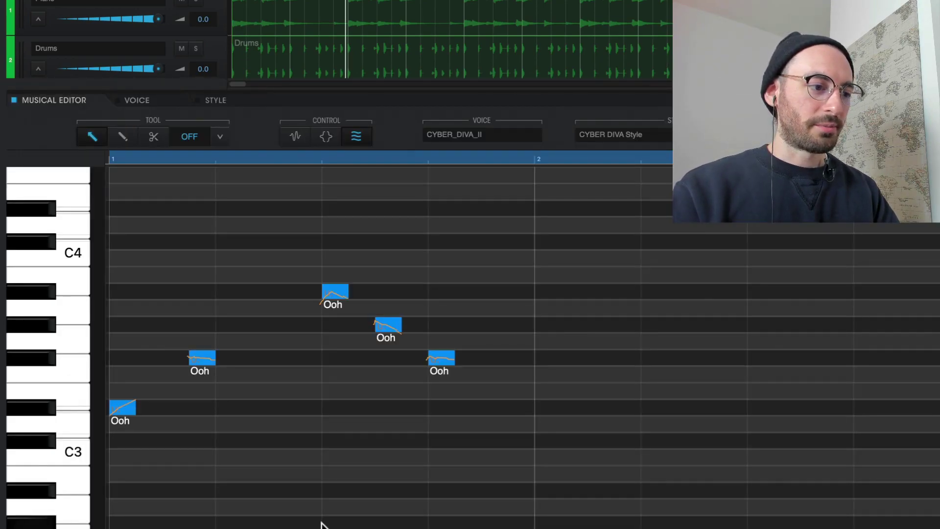
Step: Play back the vocal part's melody together with the piano and drums, and stop
{"action": "key", "text": "space"}
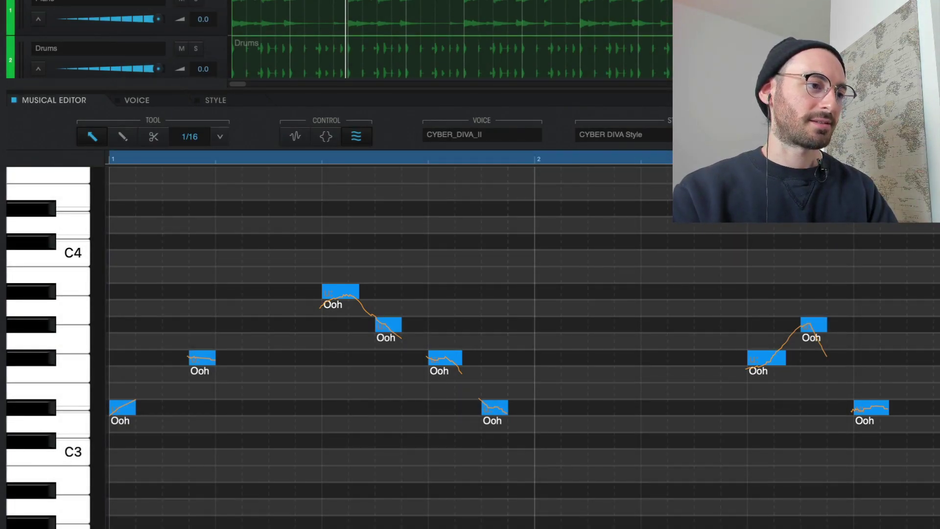
{"action": "key", "text": "space"}
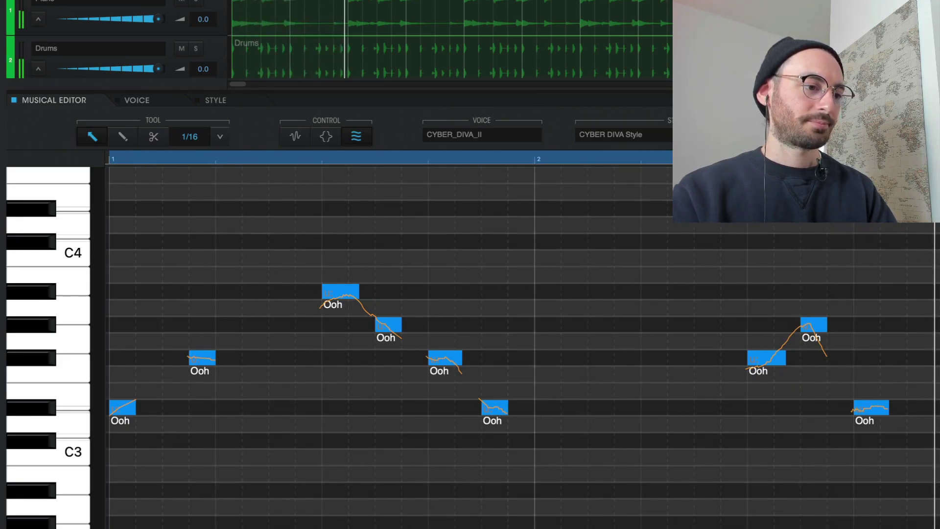
{"action": "key", "text": "space"}
Step: Enter the syllables "A U O I EH OH HU OH I E OH" as lyrics starting from the first note
{"action": "double_click", "coordinate": [125, 414]}
{"action": "type", "text": "A"}
{"action": "type", "text": " U O I"}
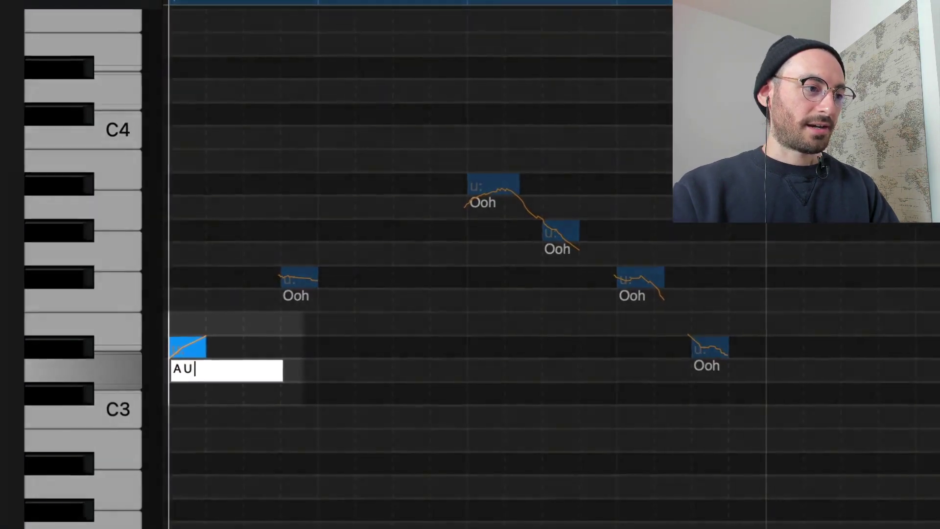
{"action": "type", "text": " EH OH HU OH I E OH"}
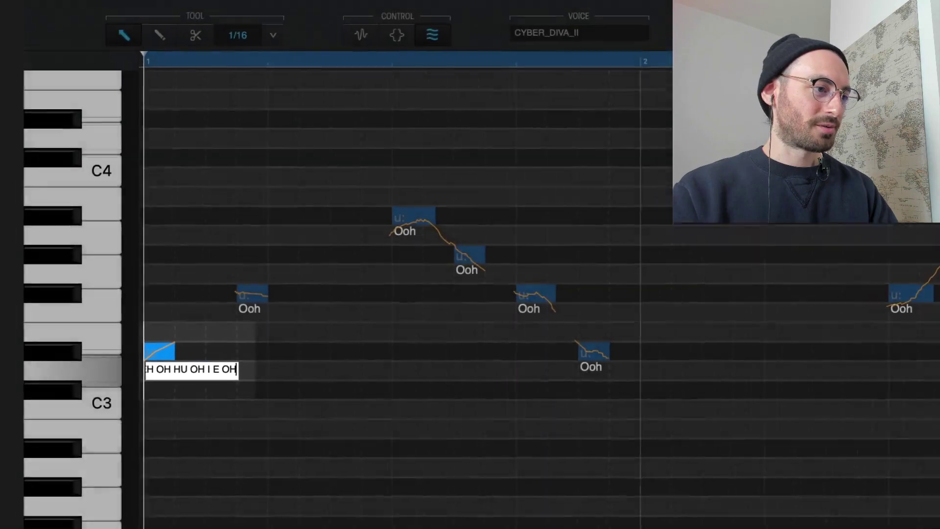
{"action": "key", "text": "Return"}
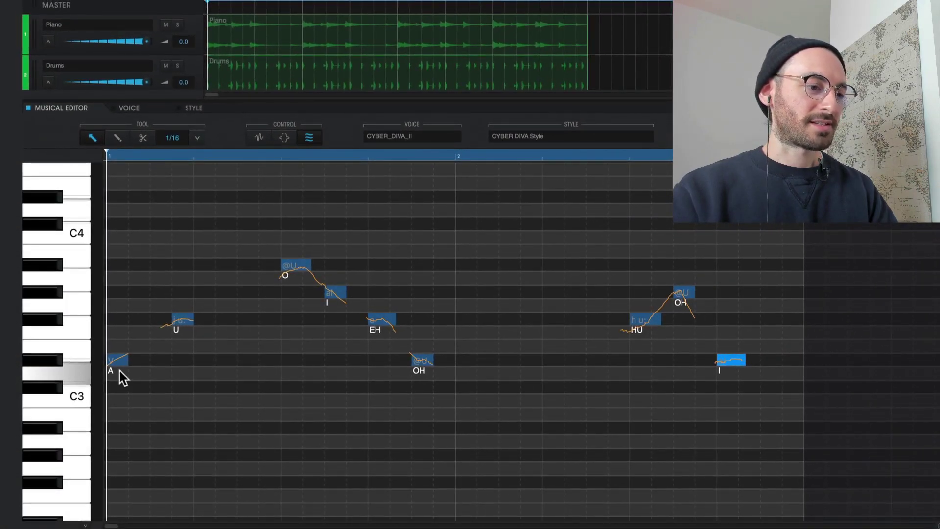
Step: Play back the vocal part to listen to the syllables on the melody
{"action": "key", "text": "space"}
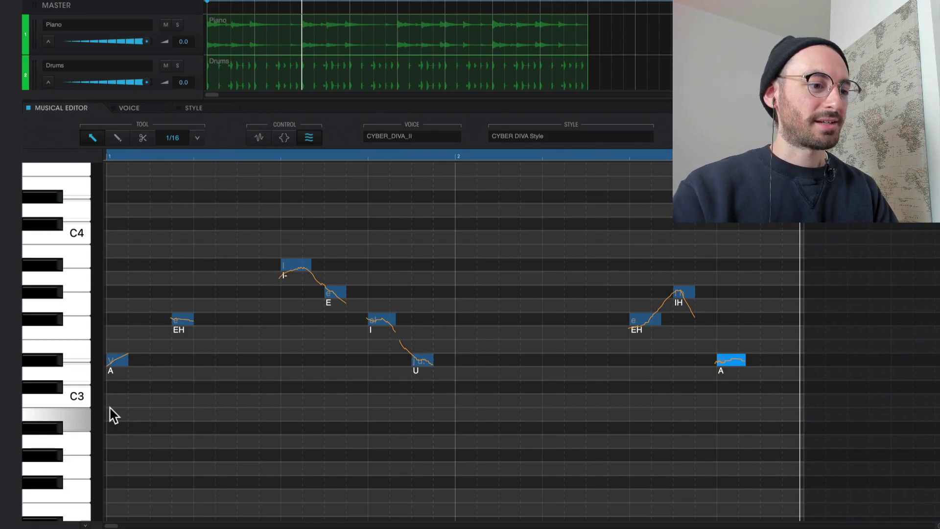
{"action": "key", "text": "space"}
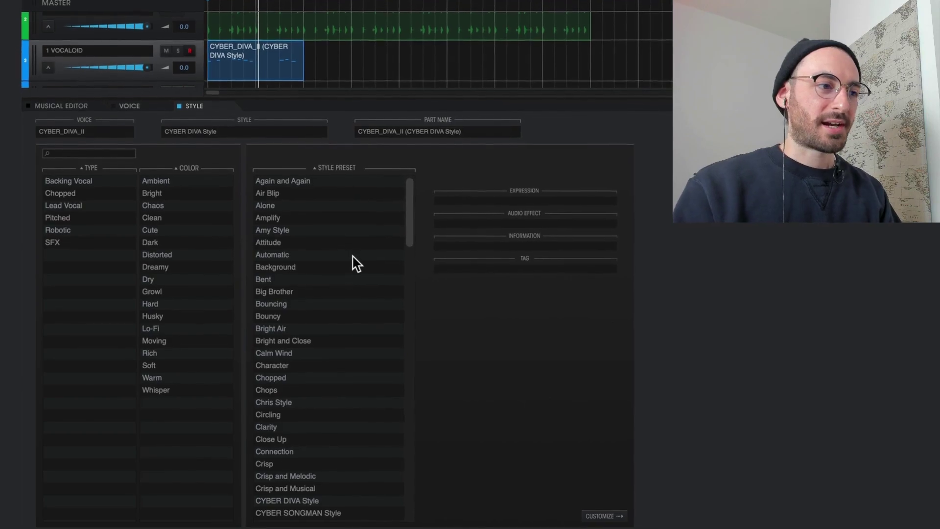
Step: Apply the VY1 Style preset to the vocal part and listen to it with the backing tracks
{"action": "scroll", "coordinate": [355, 265], "scroll_direction": "down", "scroll_amount": 2}
{"action": "scroll", "coordinate": [404, 212], "scroll_direction": "down", "scroll_amount": 15}
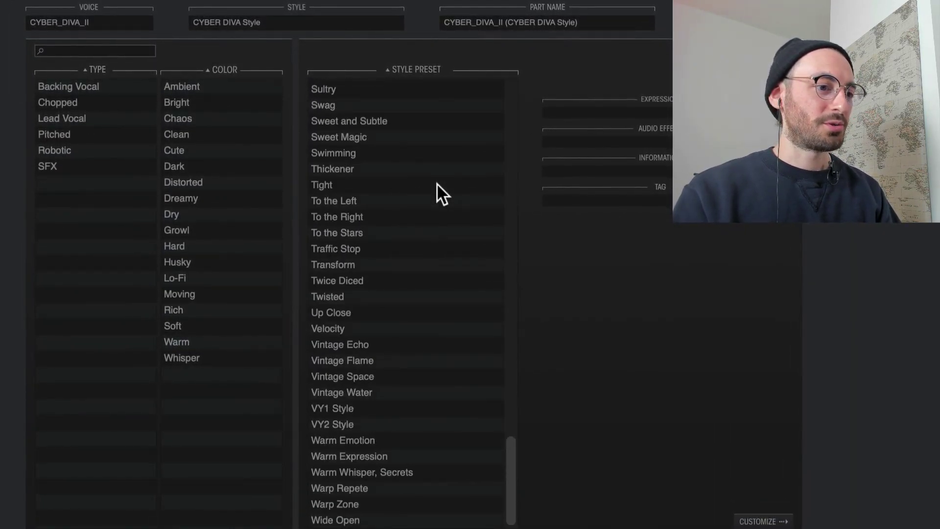
{"action": "left_click", "coordinate": [376, 409]}
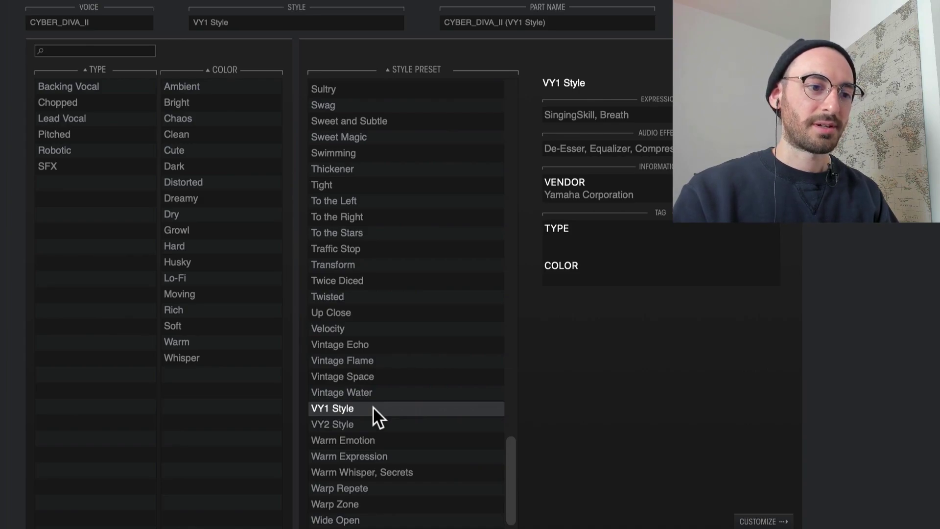
{"action": "left_click", "coordinate": [262, 21]}
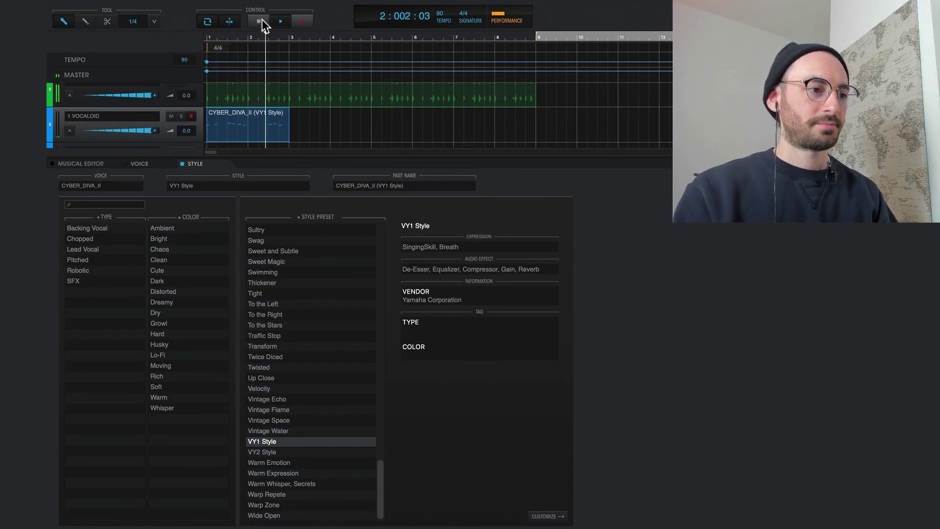
{"action": "left_click", "coordinate": [262, 21]}
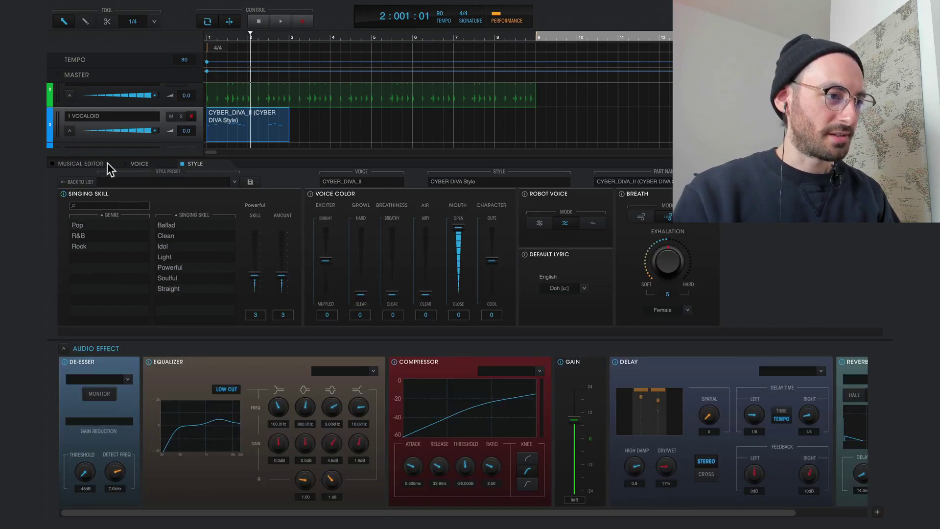
{"action": "left_click", "coordinate": [107, 164]}
{"action": "left_click", "coordinate": [198, 163]}
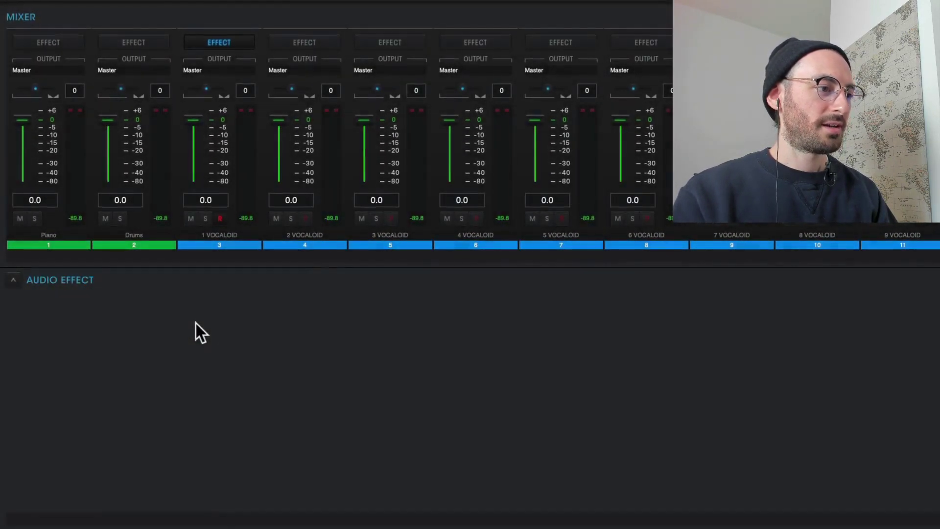
Step: Add a Reverb effect with the Crystal_Room preset to the 1 VOCALOID track and play it back
{"action": "right_click", "coordinate": [196, 323]}
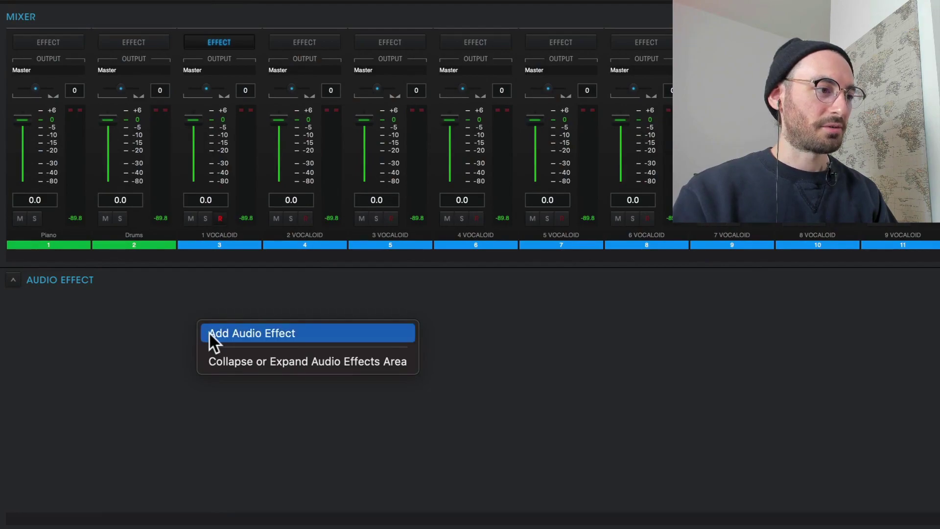
{"action": "left_click", "coordinate": [210, 334]}
{"action": "left_click", "coordinate": [230, 306]}
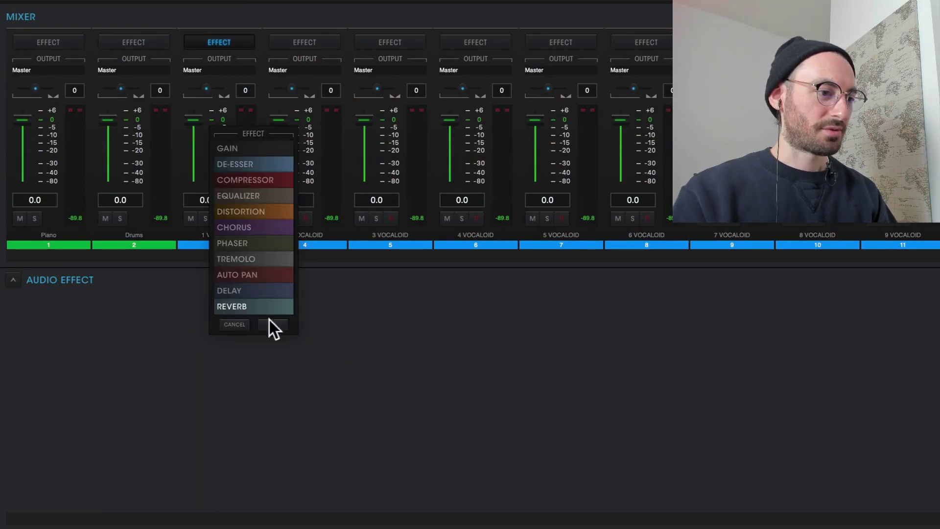
{"action": "left_click", "coordinate": [271, 324]}
{"action": "left_click", "coordinate": [103, 324]}
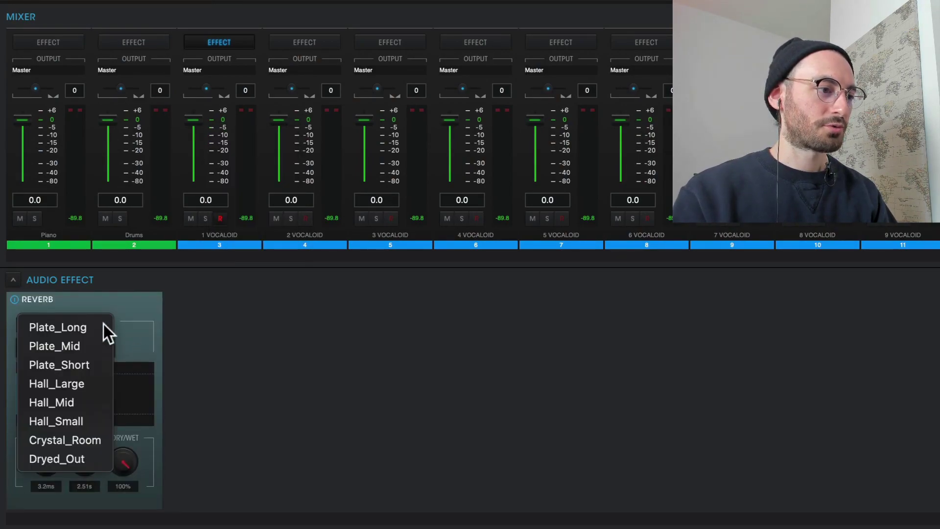
{"action": "left_click", "coordinate": [92, 439]}
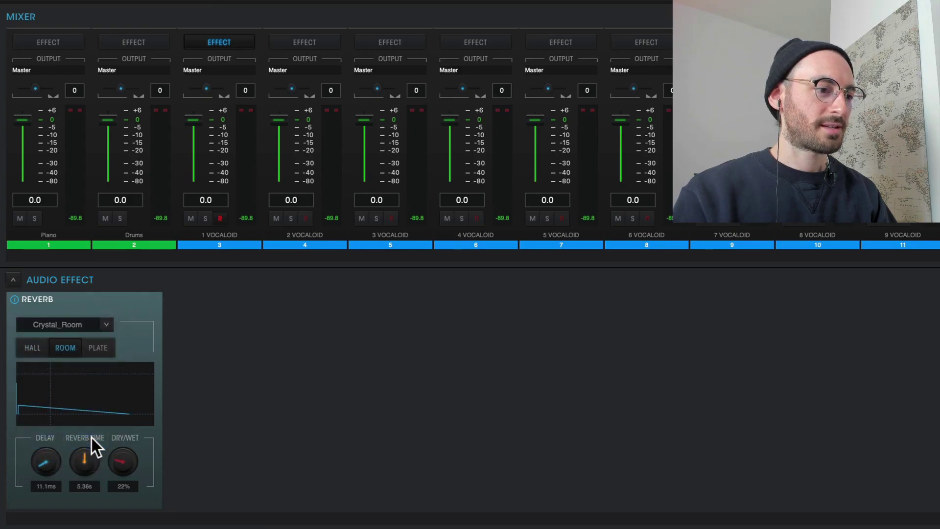
{"action": "key", "text": "space"}
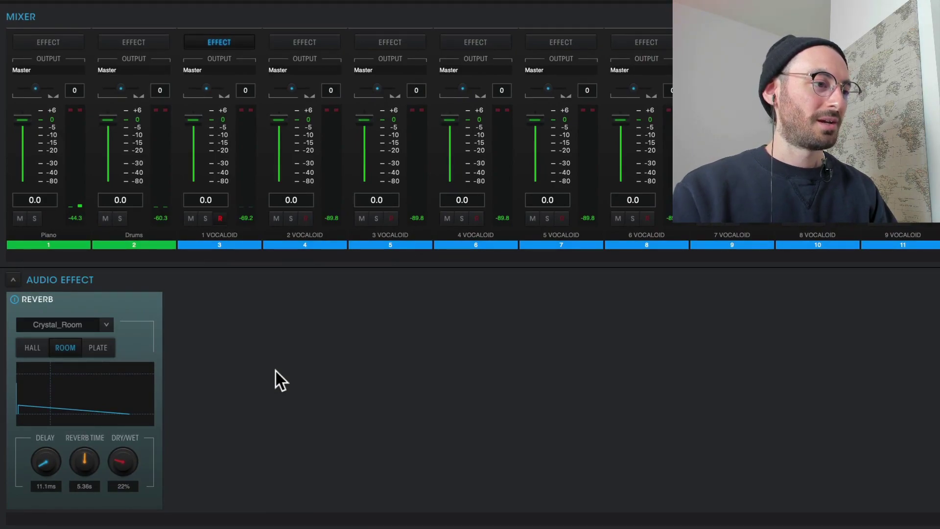
Step: Add an Equalizer effect with the Radio_Voice preset after the reverb on 1 VOCALOID and listen to it
{"action": "right_click", "coordinate": [275, 371]}
{"action": "left_click", "coordinate": [293, 366]}
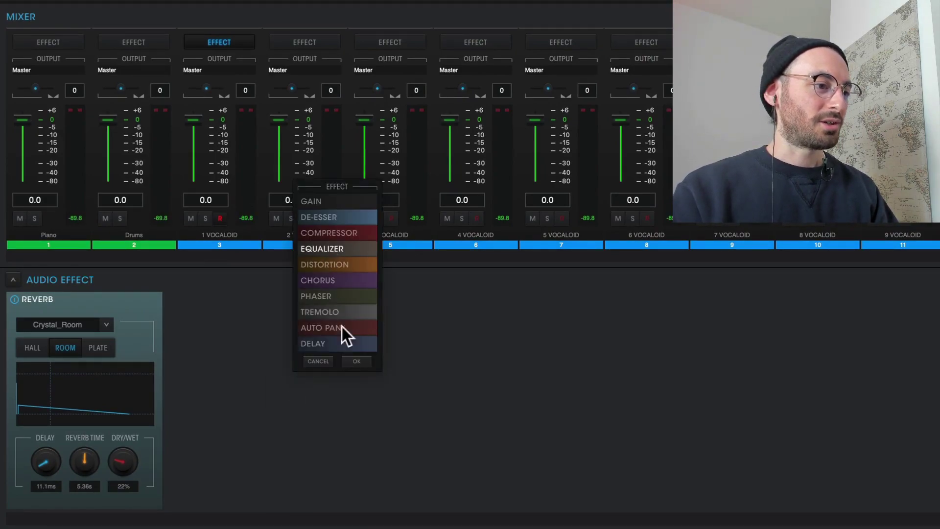
{"action": "left_click", "coordinate": [356, 361]}
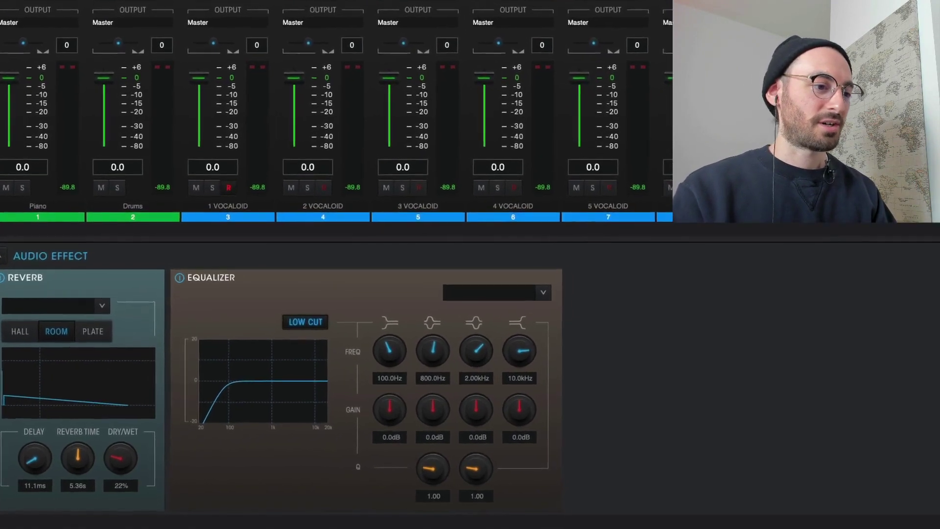
{"action": "left_click", "coordinate": [541, 293]}
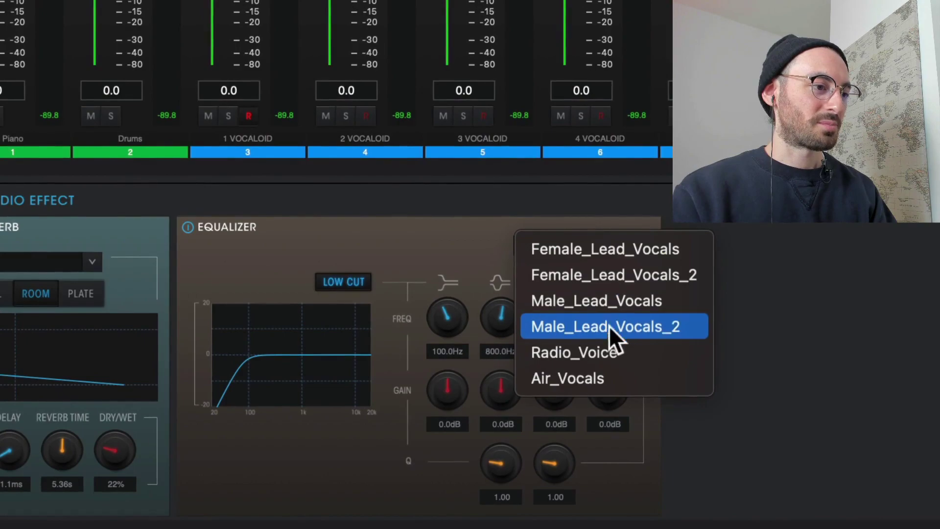
{"action": "left_click", "coordinate": [604, 352]}
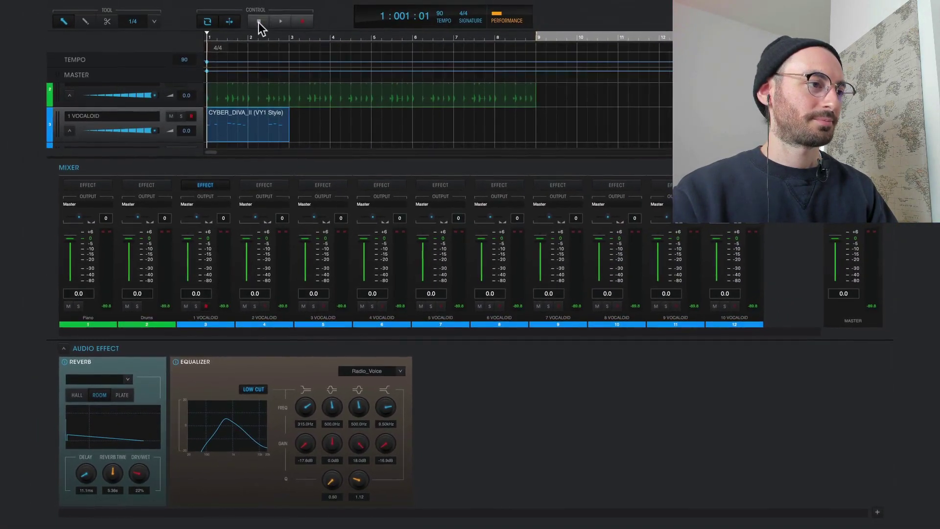
{"action": "left_click", "coordinate": [258, 22]}
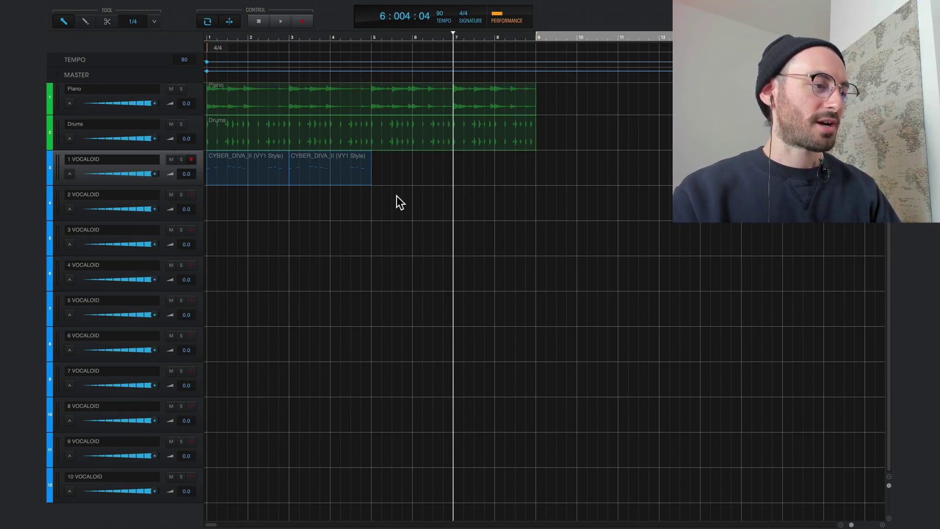
Step: Delete the empty 2 VOCALOID track
{"action": "left_click", "coordinate": [59, 203]}
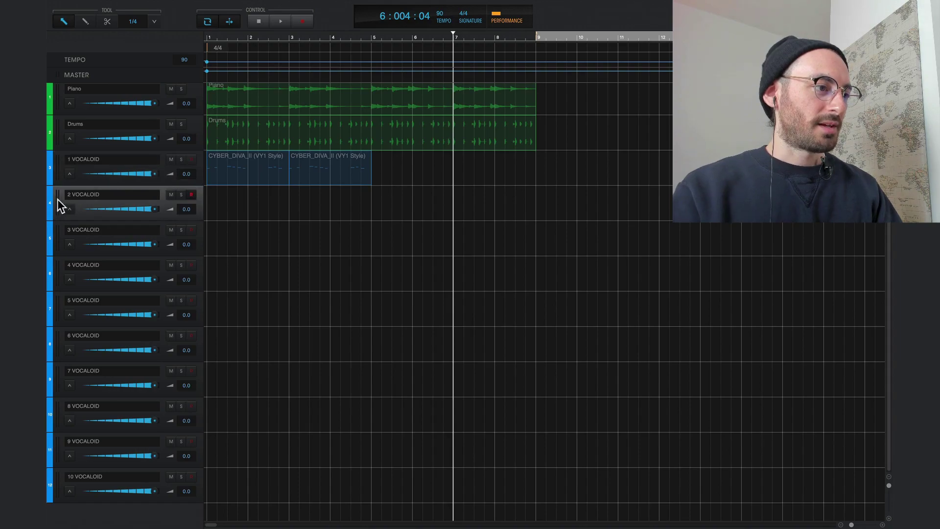
{"action": "right_click", "coordinate": [59, 202]}
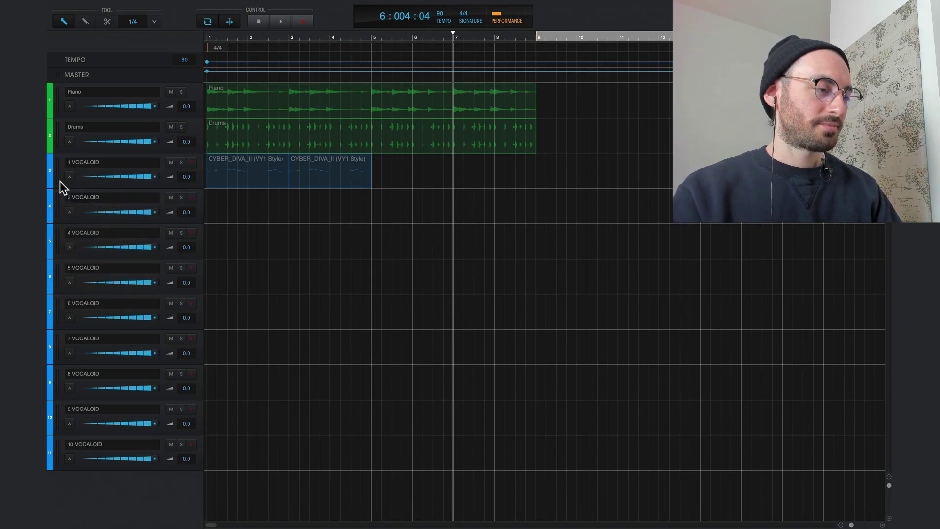
Step: Duplicate the 1 VOCALOID track with its parts and rename the copy 2 VOCALOID
{"action": "left_click", "coordinate": [60, 172]}
{"action": "right_click", "coordinate": [59, 172]}
{"action": "left_click", "coordinate": [63, 192]}
{"action": "right_click", "coordinate": [58, 172]}
{"action": "left_click", "coordinate": [66, 201]}
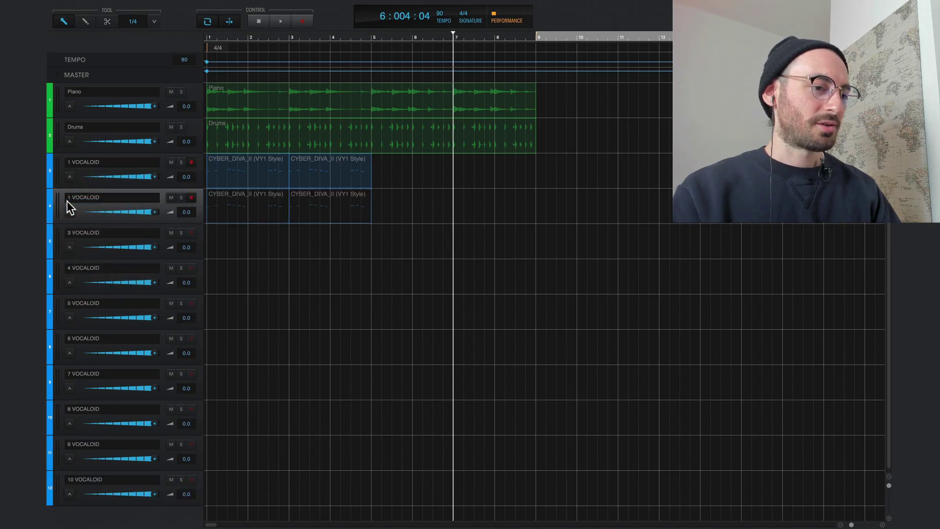
{"action": "double_click", "coordinate": [68, 198]}
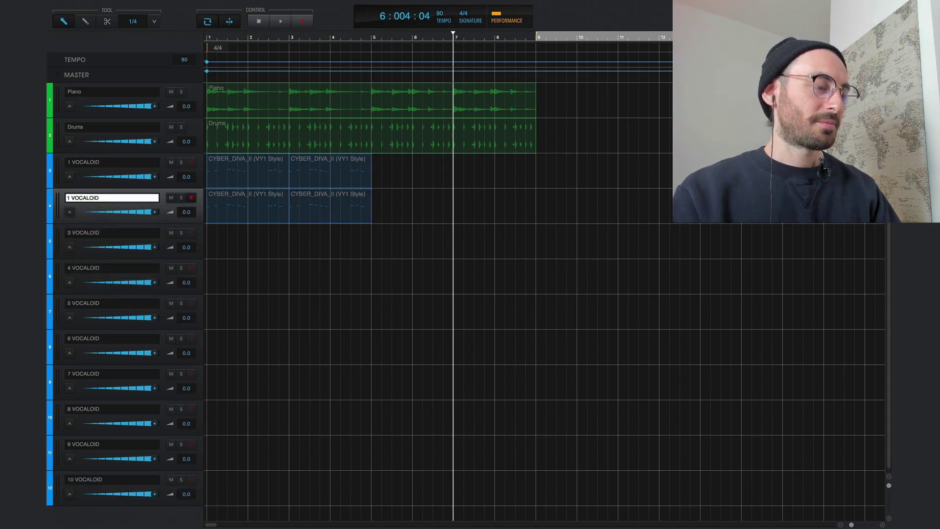
{"action": "key", "text": "Return"}
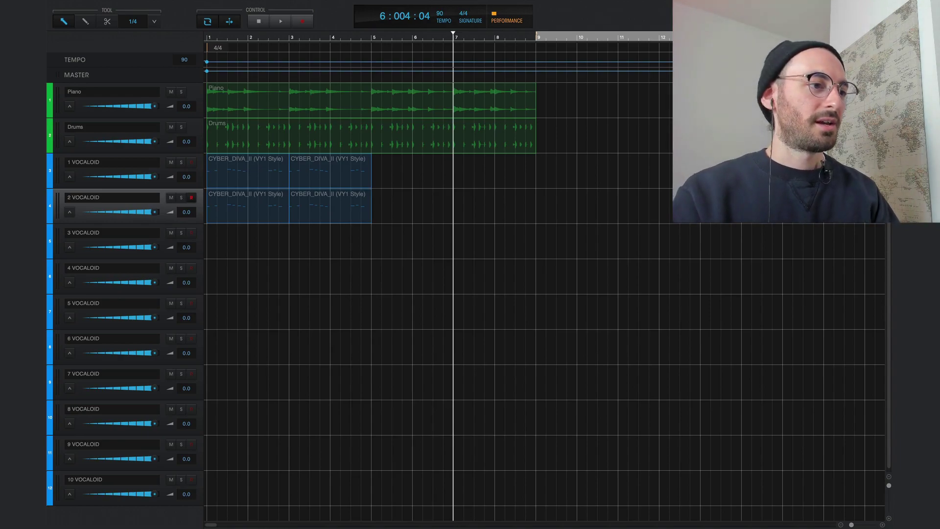
Step: Move both vocal parts on the 2 VOCALOID track so they run from bar 5 to bar 9
{"action": "left_click", "coordinate": [321, 199]}
{"action": "left_click_drag", "start_coordinate": [371, 198], "coordinate": [489, 205]}
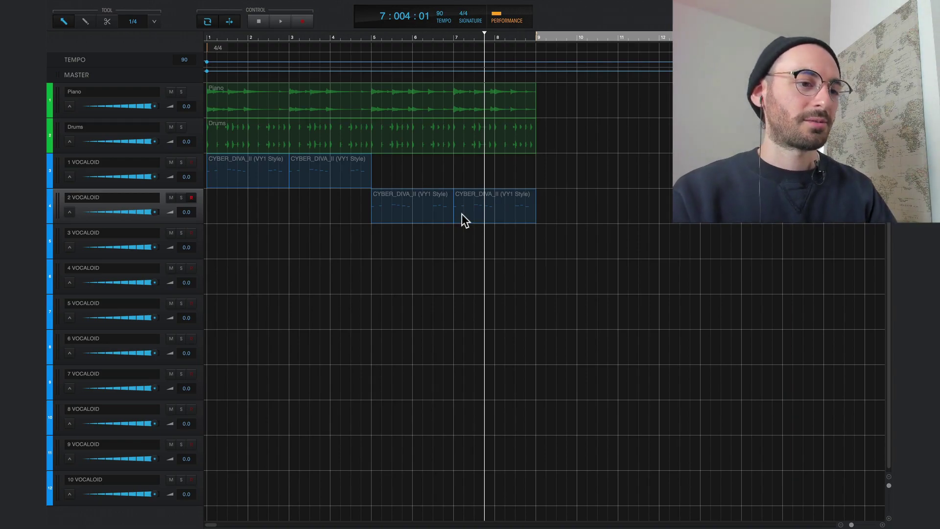
Step: Change the 1 VOCALOID track's color to pink
{"action": "left_click", "coordinate": [50, 163]}
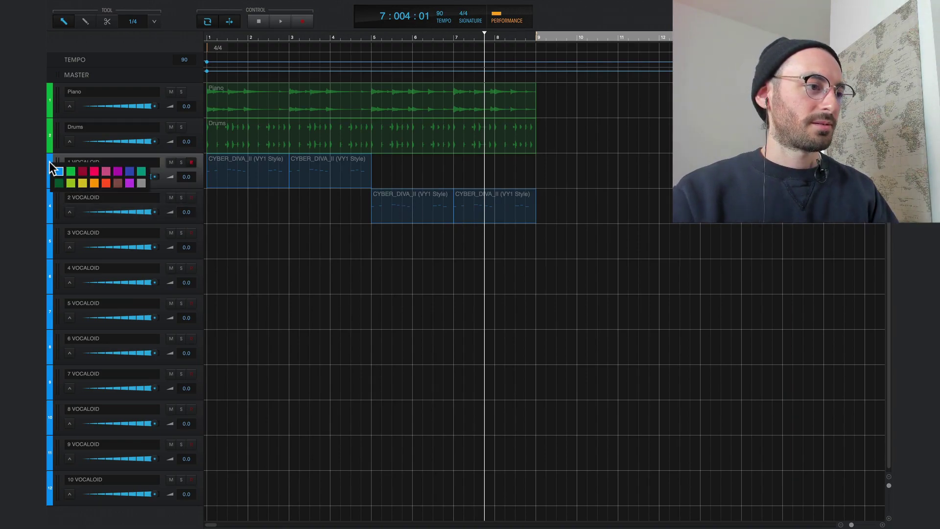
{"action": "left_click", "coordinate": [104, 170]}
{"action": "left_click", "coordinate": [243, 219]}
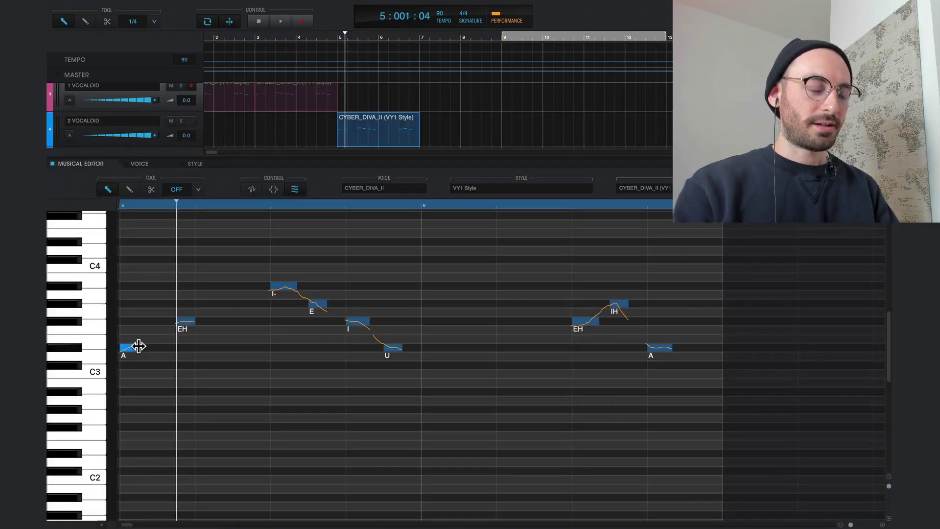
Step: Lengthen the opening A note of the 2 VOCALOID part until it meets the EH note, and play the phrase back
{"action": "left_click_drag", "start_coordinate": [172, 348], "coordinate": [174, 349]}
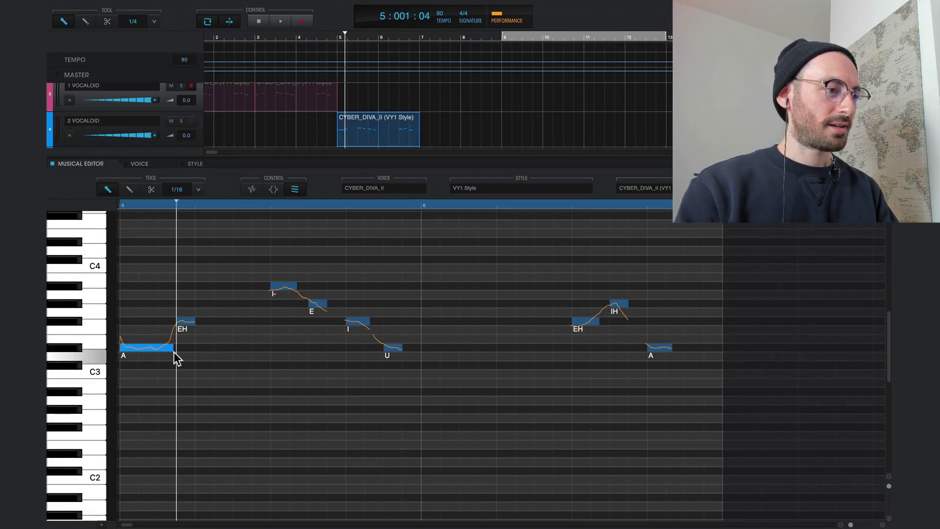
{"action": "left_click", "coordinate": [124, 206]}
{"action": "key", "text": "space"}
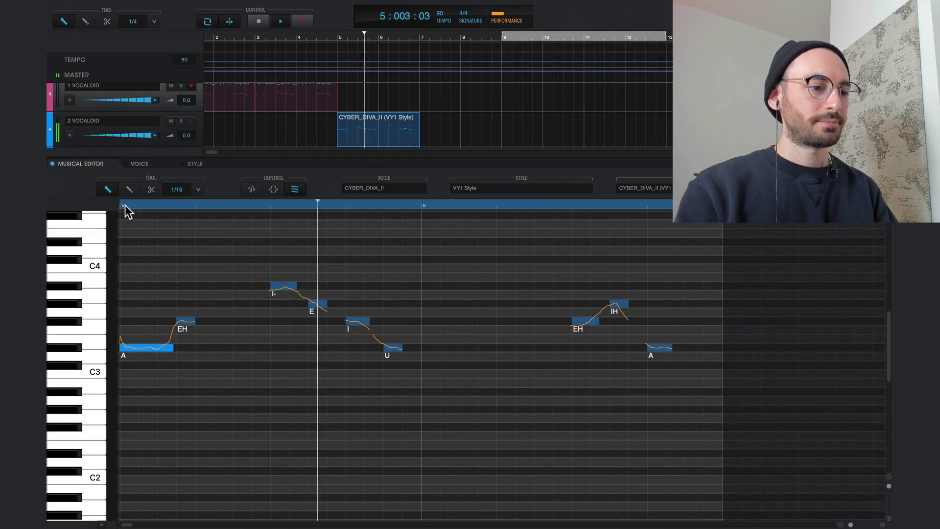
{"action": "key", "text": "space"}
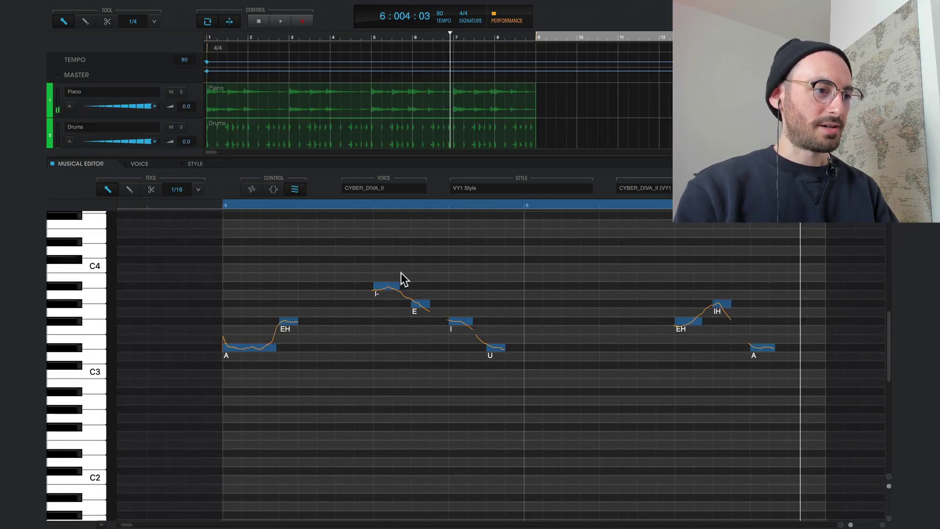
Step: Delete the I-, E, I and U notes in bar 5 of the 2 VOCALOID part and play back the result
{"action": "left_click_drag", "start_coordinate": [383, 255], "coordinate": [516, 385]}
{"action": "key", "text": "Delete"}
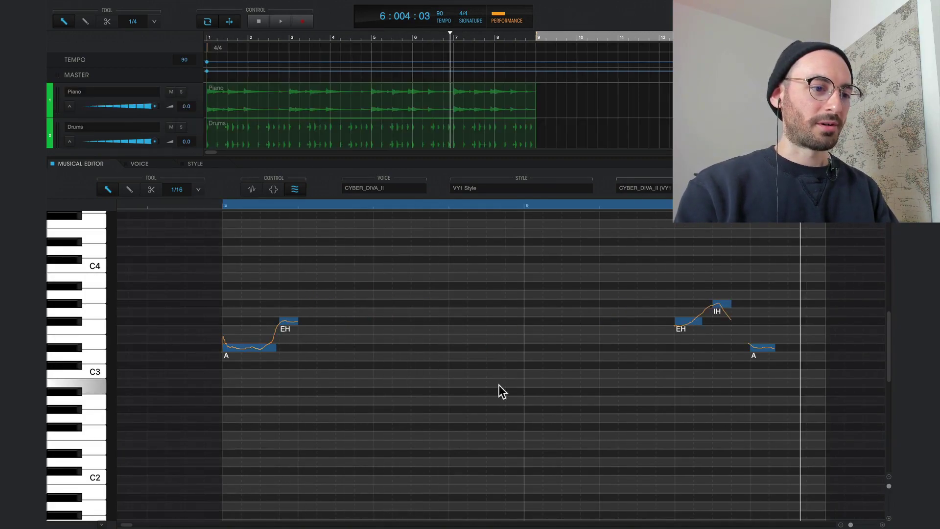
{"action": "left_click", "coordinate": [228, 206]}
{"action": "key", "text": "space"}
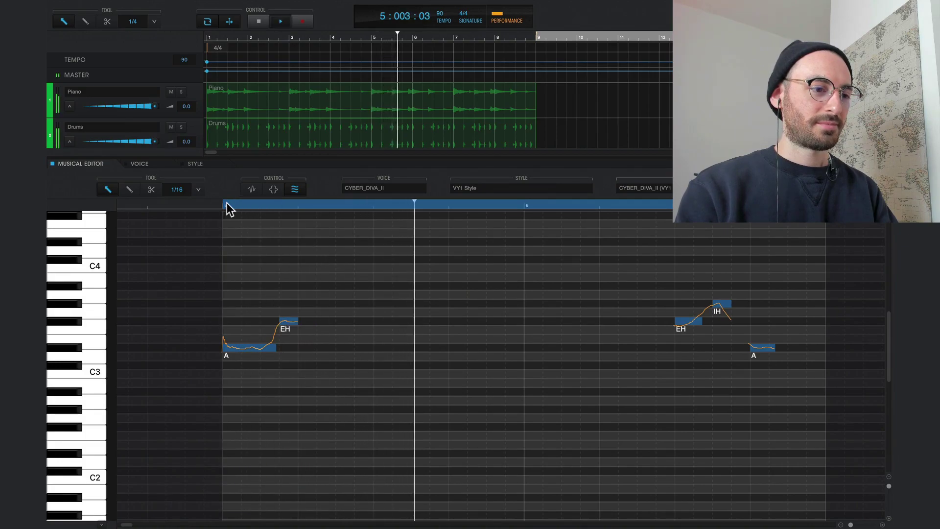
{"action": "scroll", "coordinate": [363, 294], "scroll_direction": "right", "scroll_amount": 2}
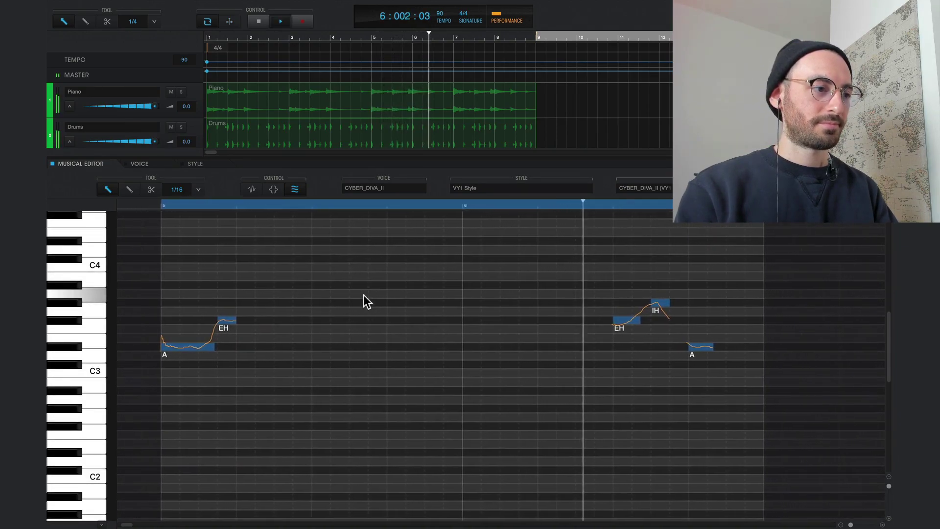
{"action": "key", "text": "space"}
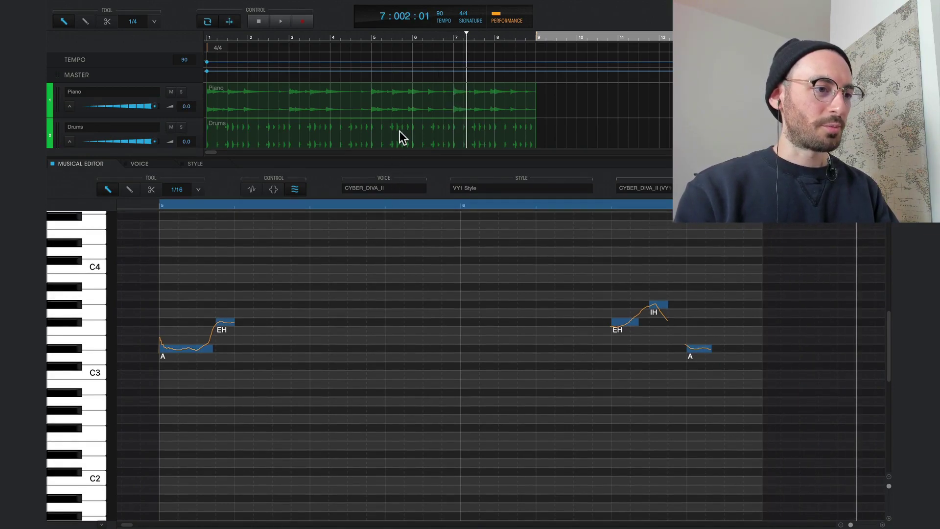
Step: Copy the EH, IH and A phrase to beat 3 of bar 5 in the 2 VOCALOID part and play it back
{"action": "scroll", "coordinate": [399, 131], "scroll_direction": "down", "scroll_amount": 2}
{"action": "left_click", "coordinate": [340, 287]}
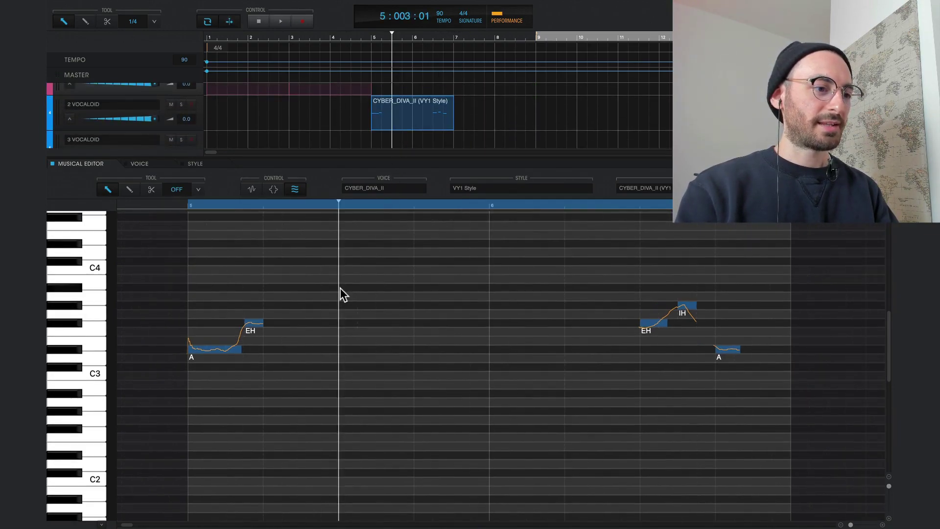
{"action": "key", "text": "ctrl+v"}
{"action": "left_click", "coordinate": [190, 205]}
{"action": "key", "text": "space"}
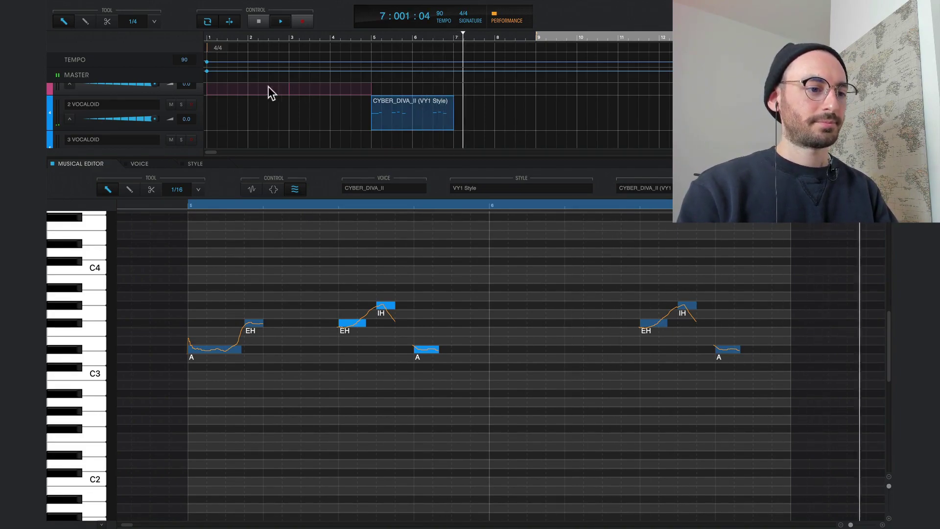
Step: Duplicate the 2 VOCALOID part to bar 7 and join both parts into one spanning bars 5 to 9
{"action": "left_click_drag", "start_coordinate": [401, 104], "coordinate": [487, 104]}
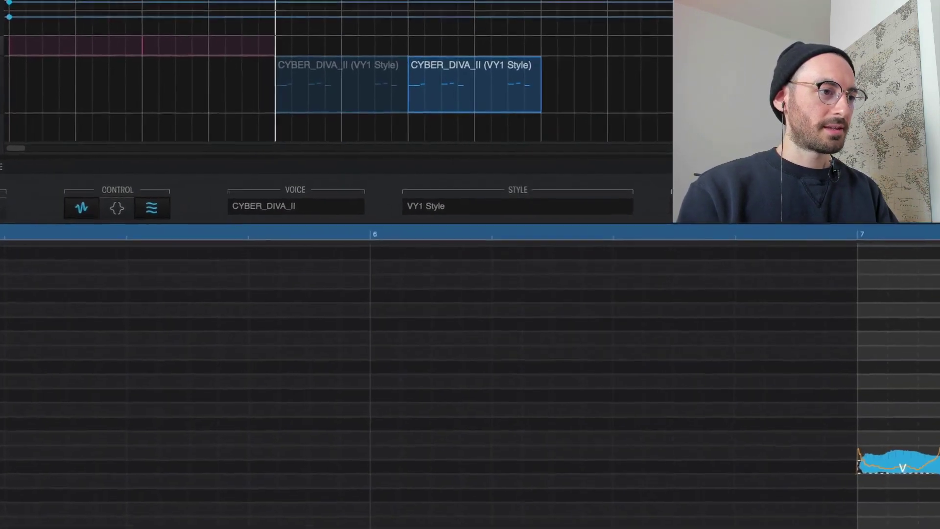
{"action": "left_click_drag", "start_coordinate": [424, 138], "coordinate": [466, 106]}
{"action": "left_click_drag", "start_coordinate": [418, 66], "coordinate": [418, 66]}
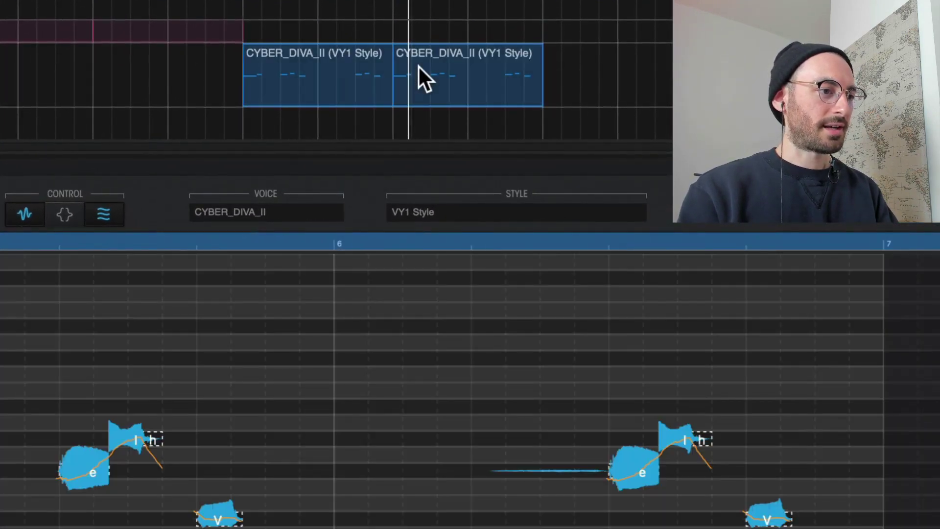
{"action": "right_click", "coordinate": [418, 66]}
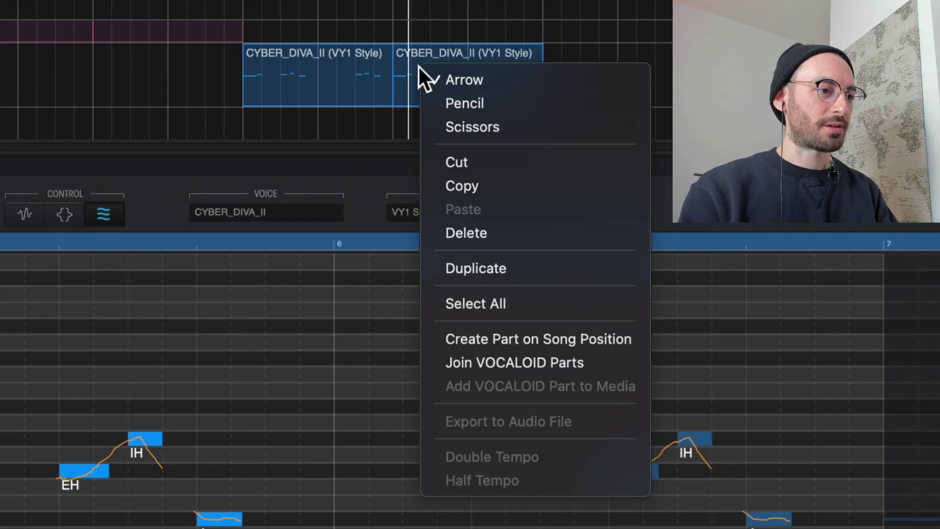
{"action": "left_click", "coordinate": [490, 354]}
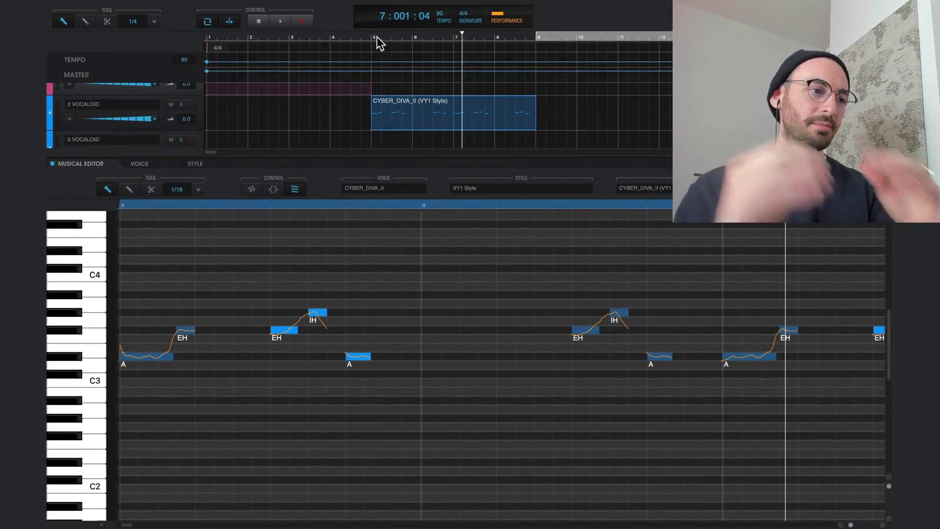
Step: Play back the joined 2 VOCALOID part from bar 5
{"action": "left_click", "coordinate": [373, 36]}
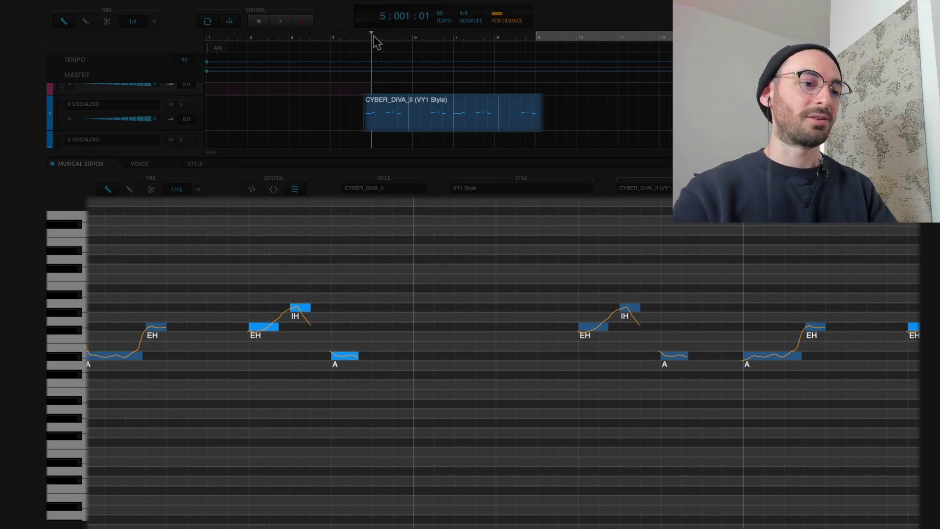
{"action": "key", "text": "space"}
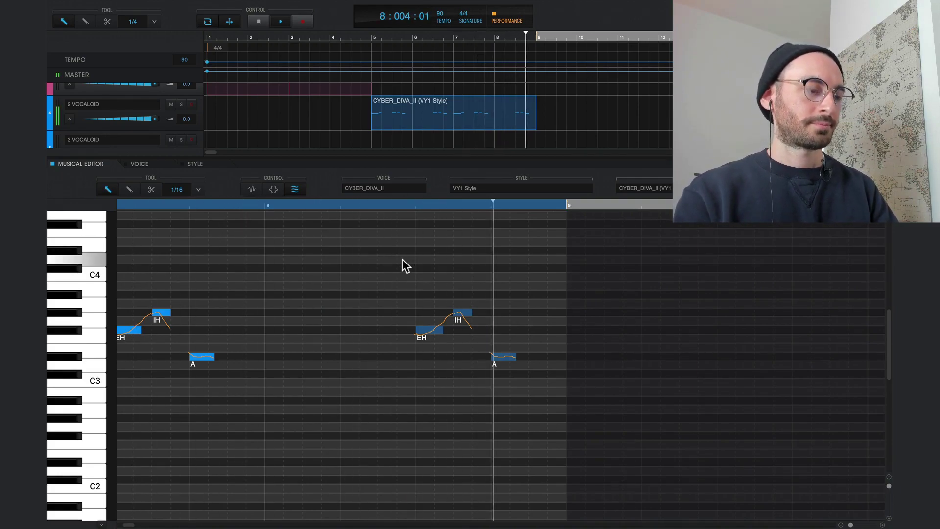
{"action": "key", "text": "space"}
Step: Add a compressor to the 2 VOCALOID track with the Backing_Vocals preset and raise its release to about 572 ms during playback
{"action": "key", "text": "ctrl+m"}
{"action": "right_click", "coordinate": [471, 384]}
{"action": "left_click", "coordinate": [492, 388]}
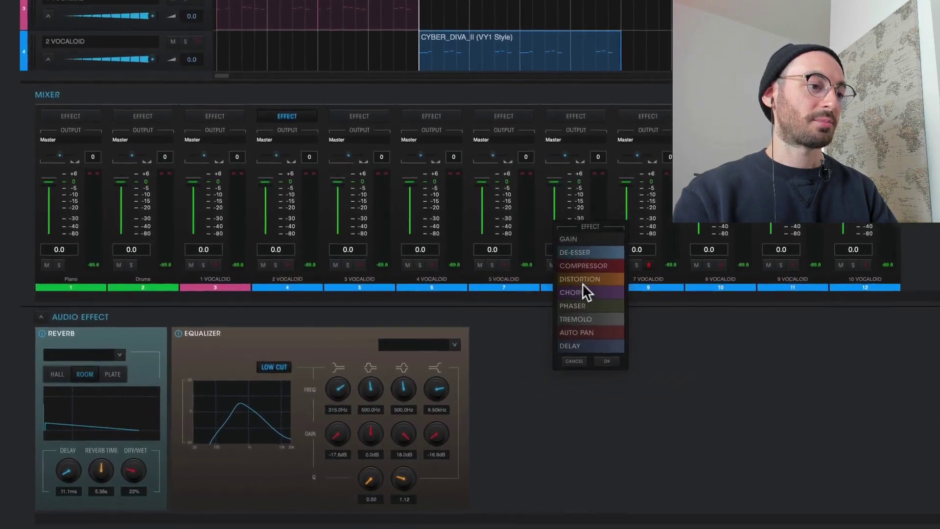
{"action": "left_click", "coordinate": [528, 326]}
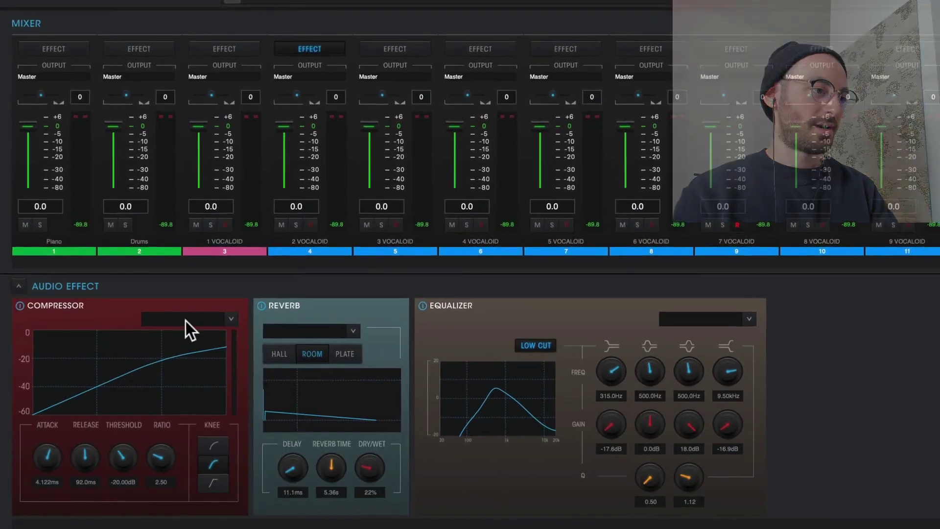
{"action": "left_click", "coordinate": [186, 321]}
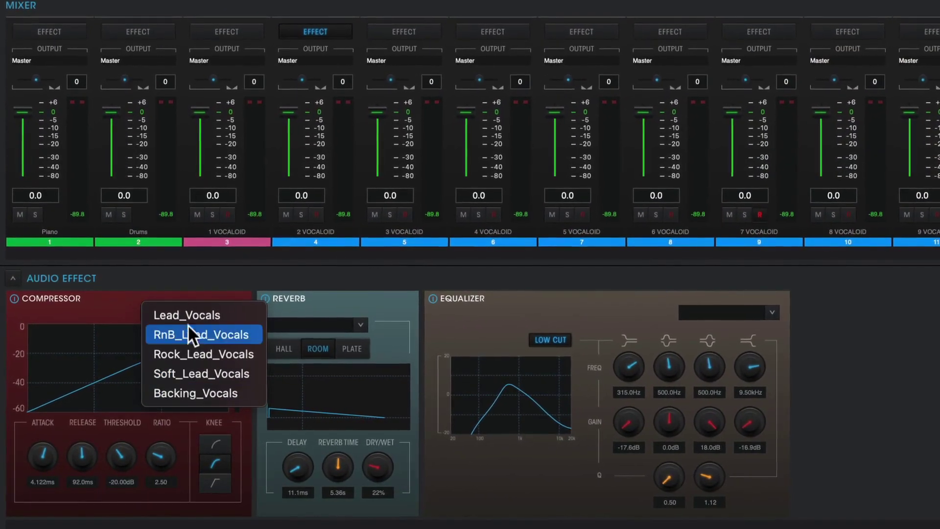
{"action": "left_click", "coordinate": [187, 394]}
{"action": "key", "text": "space"}
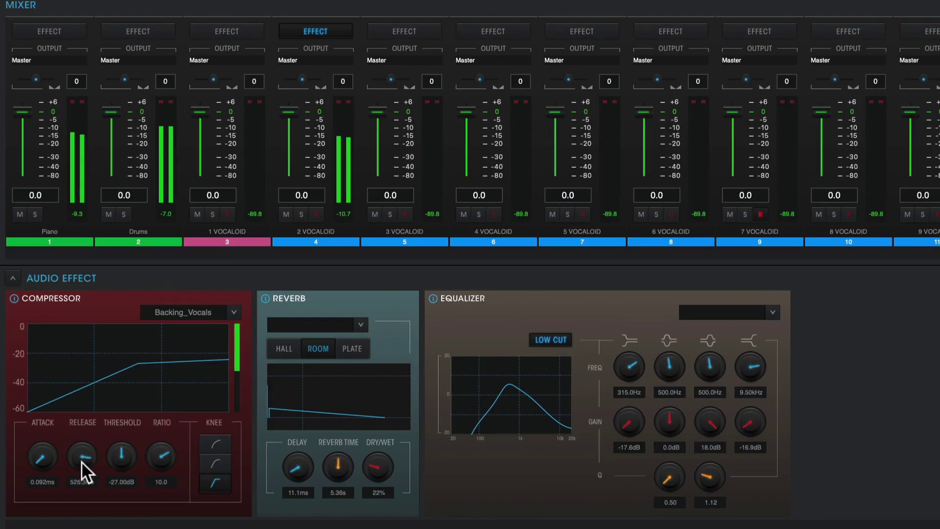
{"action": "left_click_drag", "start_coordinate": [82, 461], "coordinate": [81, 460]}
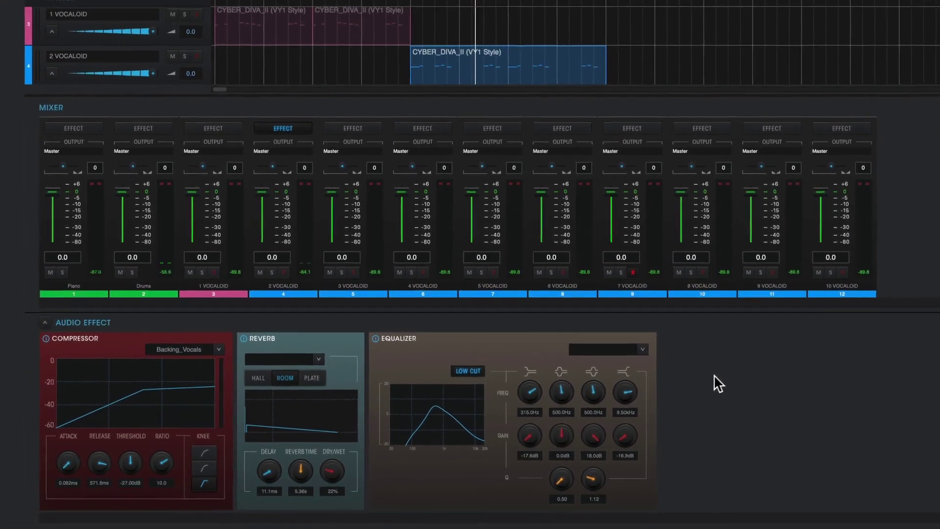
{"action": "right_click", "coordinate": [789, 380]}
{"action": "left_click", "coordinate": [793, 379]}
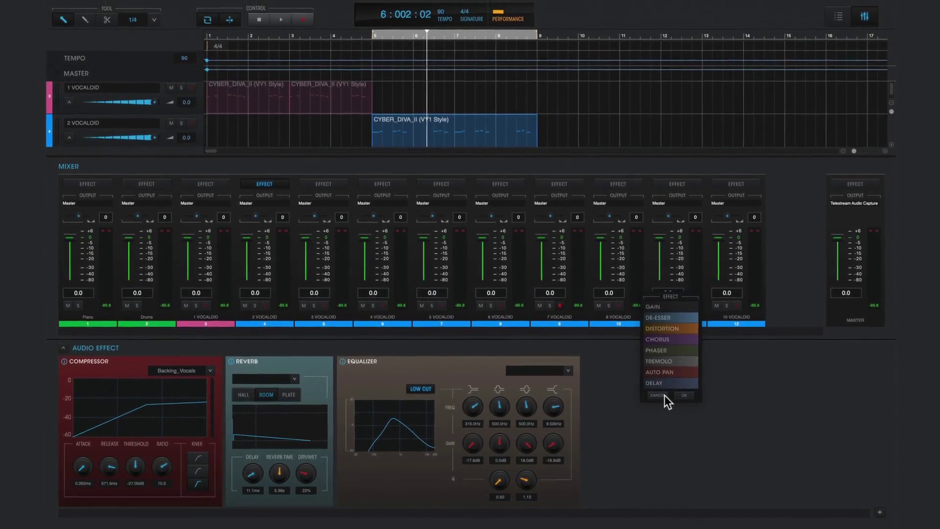
{"action": "left_click", "coordinate": [665, 394]}
Step: Adjust the frequencies of the equalizer's two middle bands during playback and set their gains to -0.2 dB and 14.8 dB
{"action": "key", "text": "space"}
{"action": "mouse_move", "coordinate": [526, 420]}
{"action": "left_mouse_down"}
{"action": "mouse_move", "coordinate": [524, 406]}
{"action": "mouse_move", "coordinate": [524, 421]}
{"action": "left_mouse_up"}
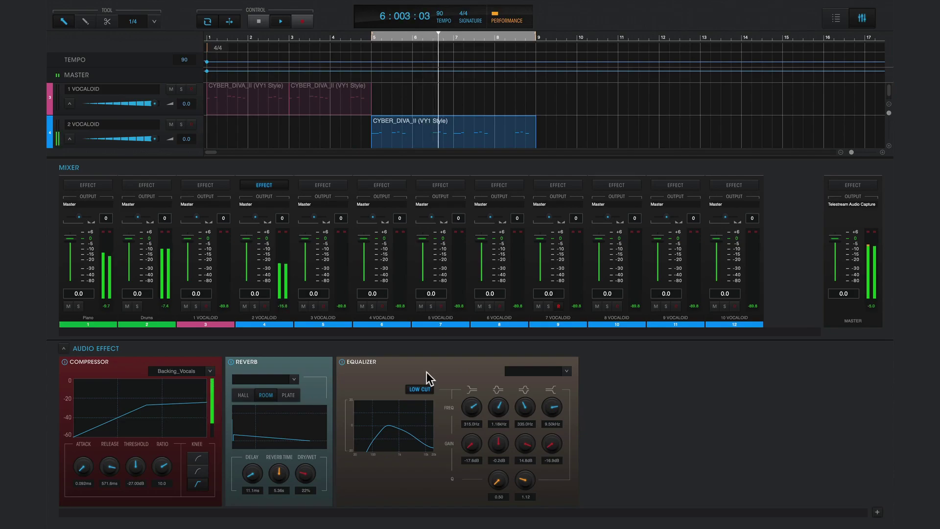
{"action": "key", "text": "space"}
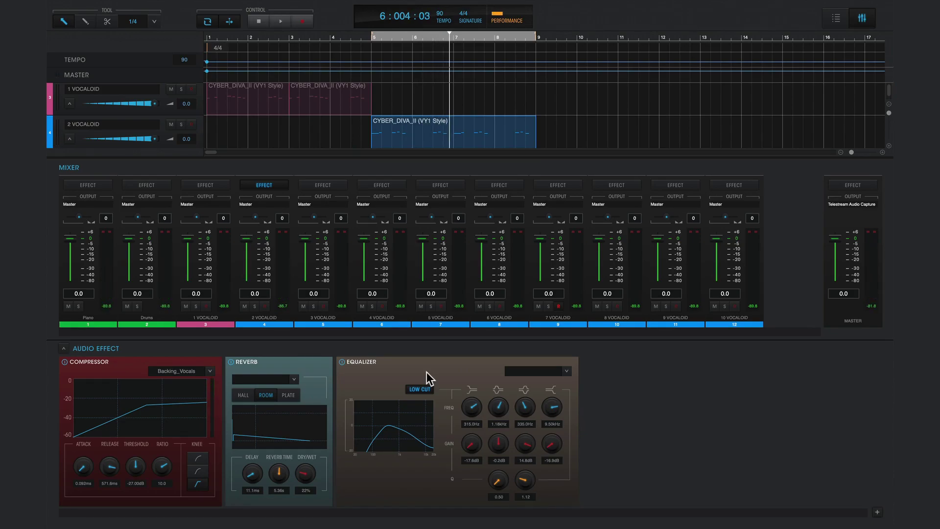
Step: Close the mixer and delete the empty 3 VOCALOID track
{"action": "key", "text": "ctrl+m"}
{"action": "left_click", "coordinate": [57, 233]}
{"action": "right_click", "coordinate": [58, 234]}
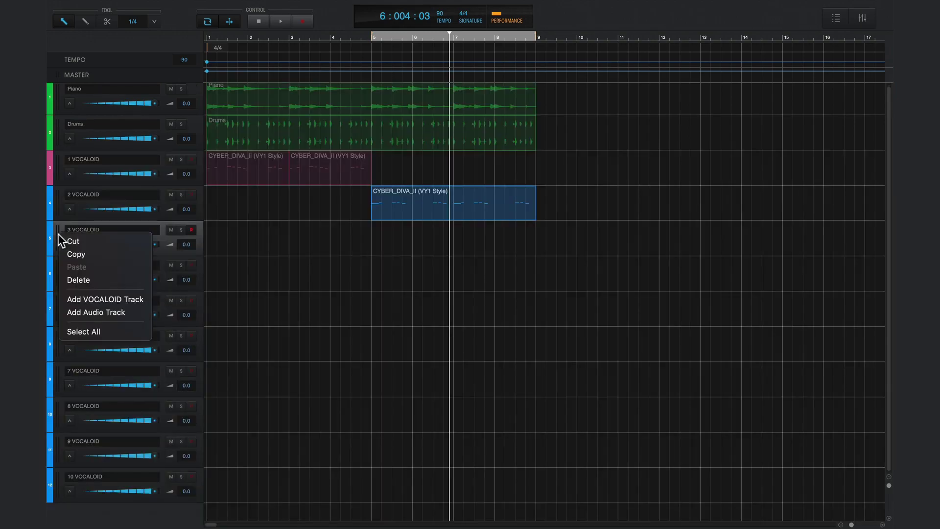
{"action": "left_click", "coordinate": [73, 279]}
Step: Duplicate the 2 VOCALOID track as 3 VOCALOID and move the copied part to start at bar 9
{"action": "right_click", "coordinate": [60, 201]}
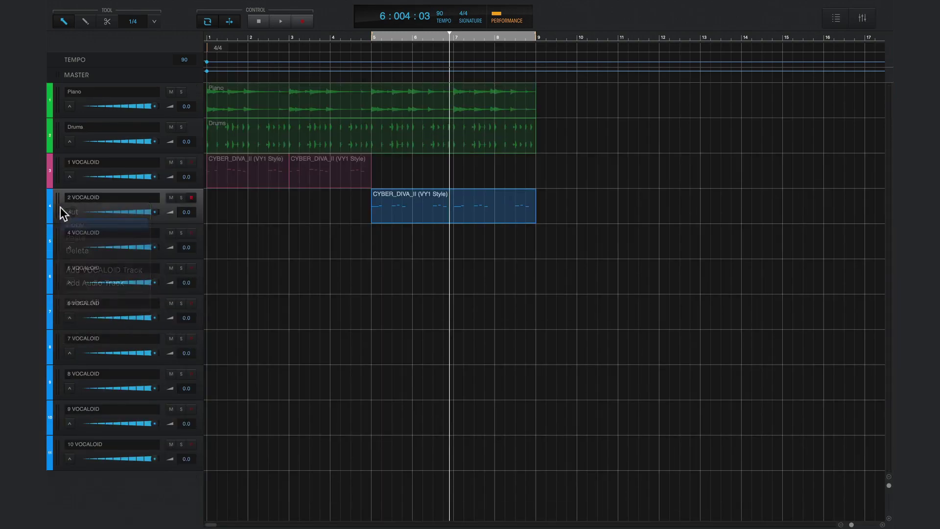
{"action": "left_click", "coordinate": [74, 235]}
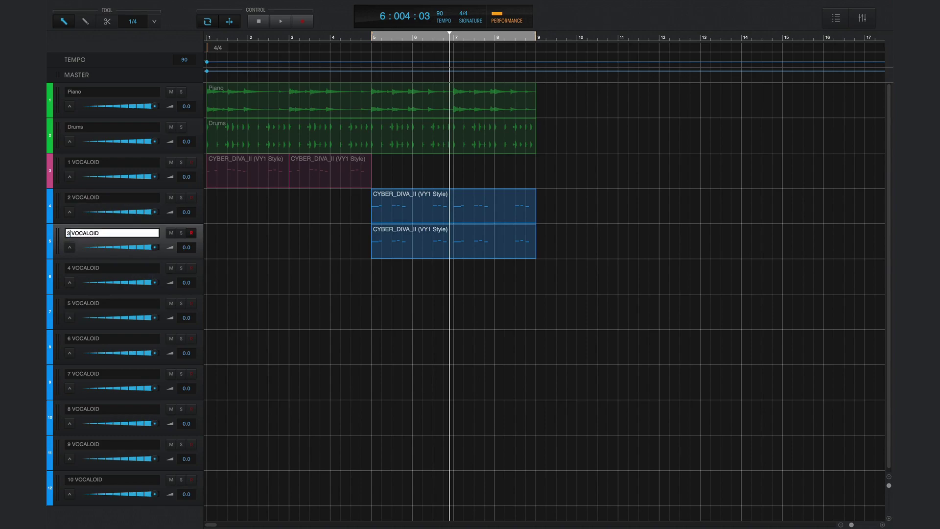
{"action": "left_click", "coordinate": [433, 242]}
{"action": "left_click_drag", "start_coordinate": [433, 242], "coordinate": [606, 242]}
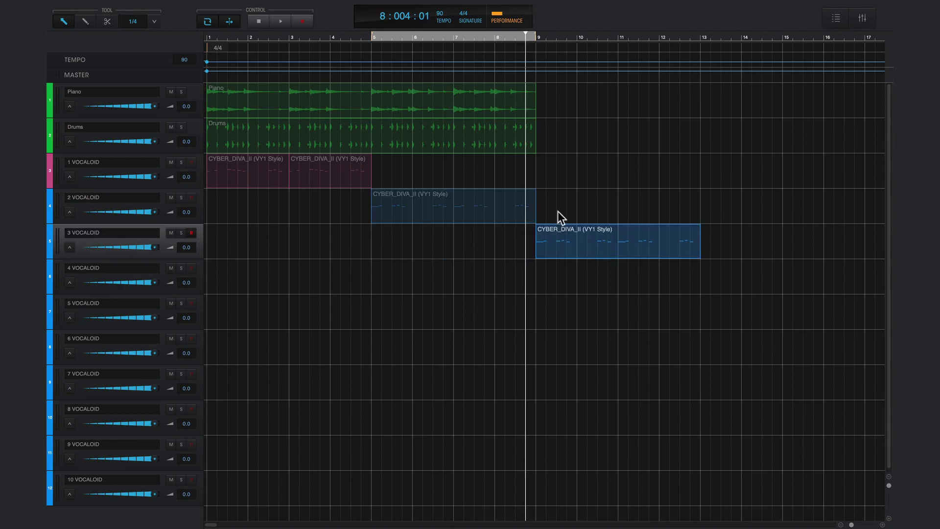
Step: Extend Piano and Drums to bar 13 by duplicating their bar 5 to 9 section, and change the 2 VOCALOID track's color to pink
{"action": "left_click", "coordinate": [415, 151]}
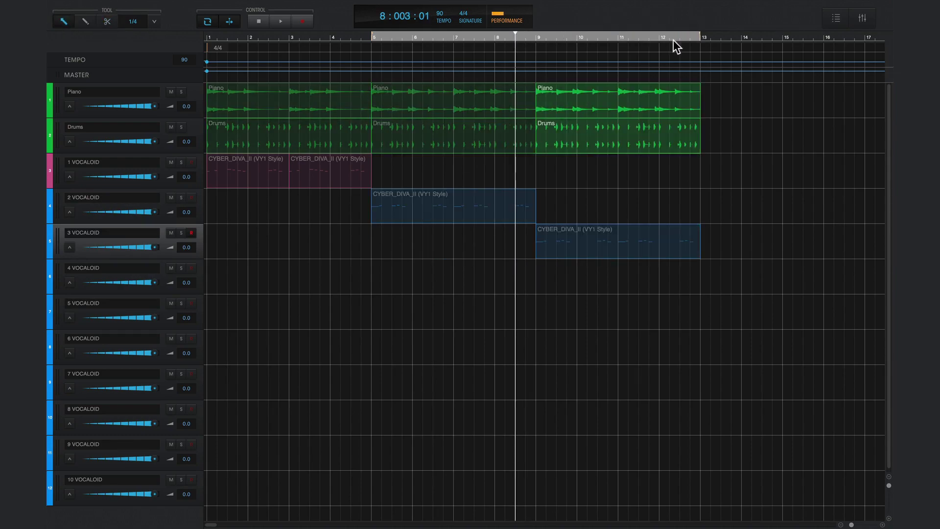
{"action": "left_click", "coordinate": [55, 210]}
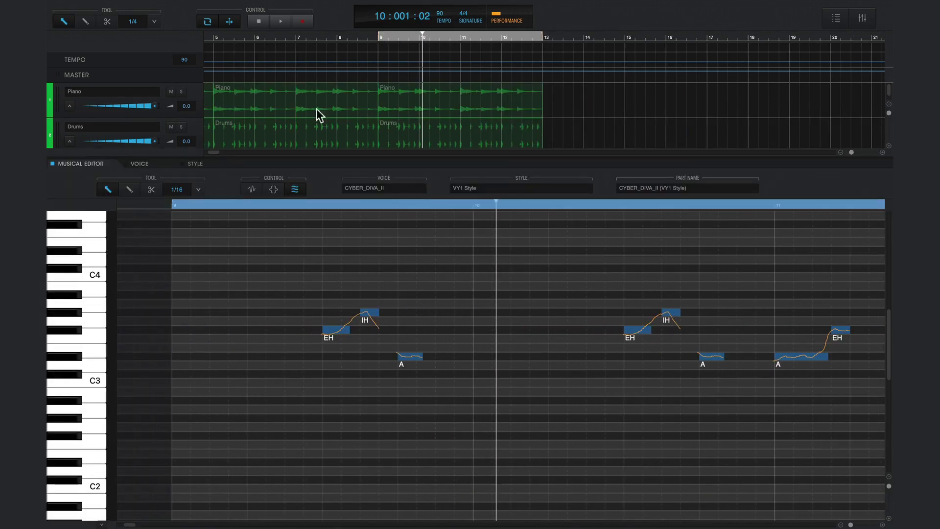
Step: Play back the 3 VOCALOID part from bar 9 to bar 13
{"action": "key", "text": "space"}
{"action": "scroll", "coordinate": [401, 98], "scroll_direction": "down", "scroll_amount": 2}
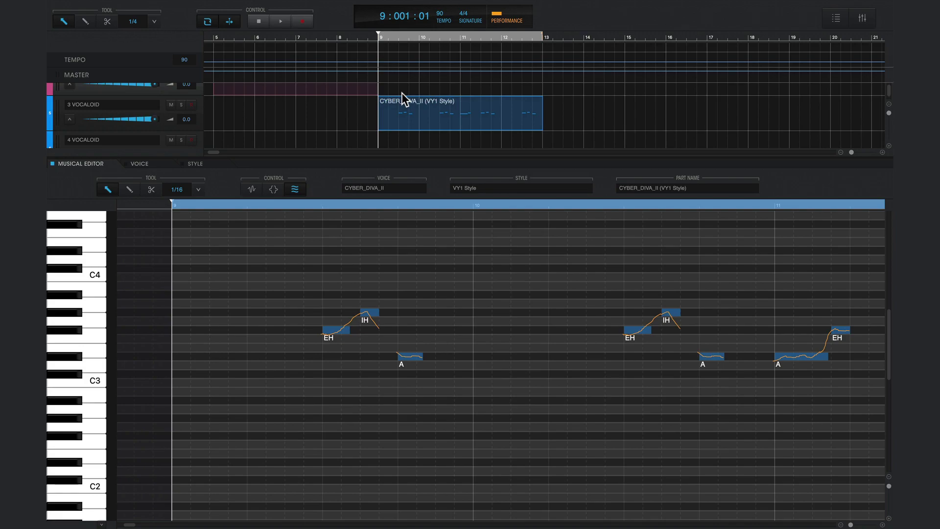
{"action": "key", "text": "space"}
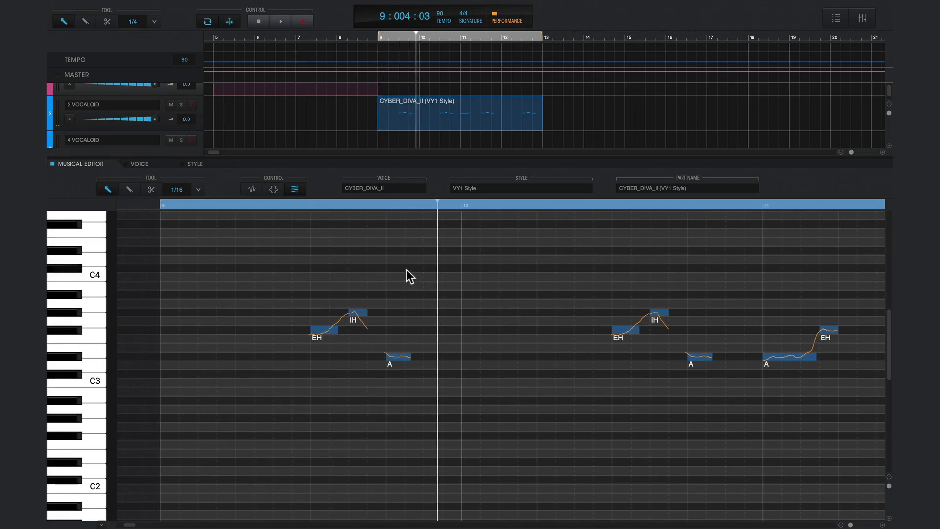
{"action": "left_click", "coordinate": [201, 163]}
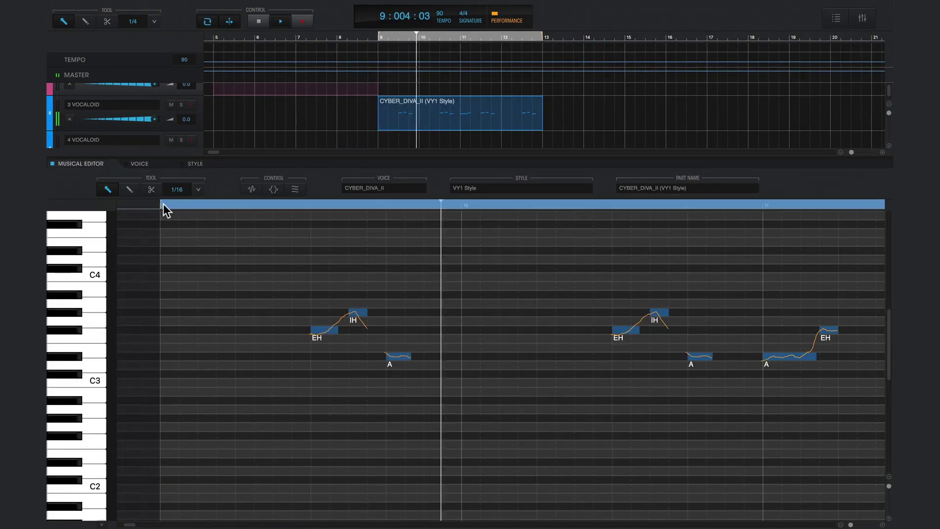
{"action": "scroll", "coordinate": [310, 289], "scroll_direction": "right", "scroll_amount": 2}
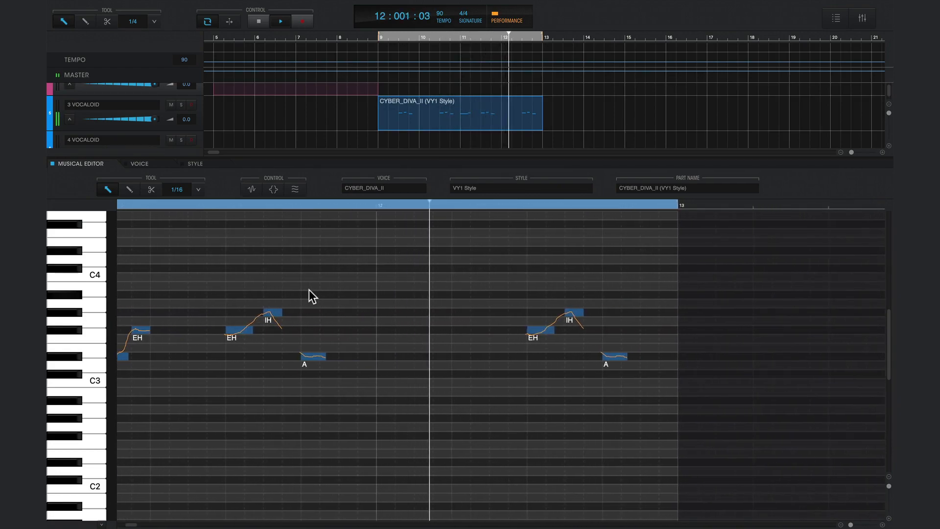
{"action": "key", "text": "space"}
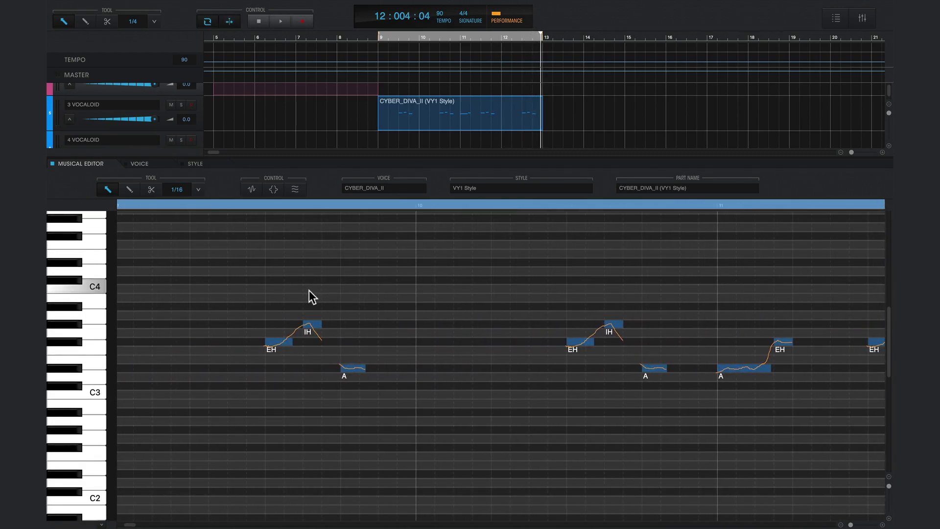
Step: Delete the EH, IH and A phrases in bars 10 and 12 of the 3 VOCALOID part
{"action": "left_click_drag", "start_coordinate": [422, 292], "coordinate": [507, 389]}
{"action": "key", "text": "Delete"}
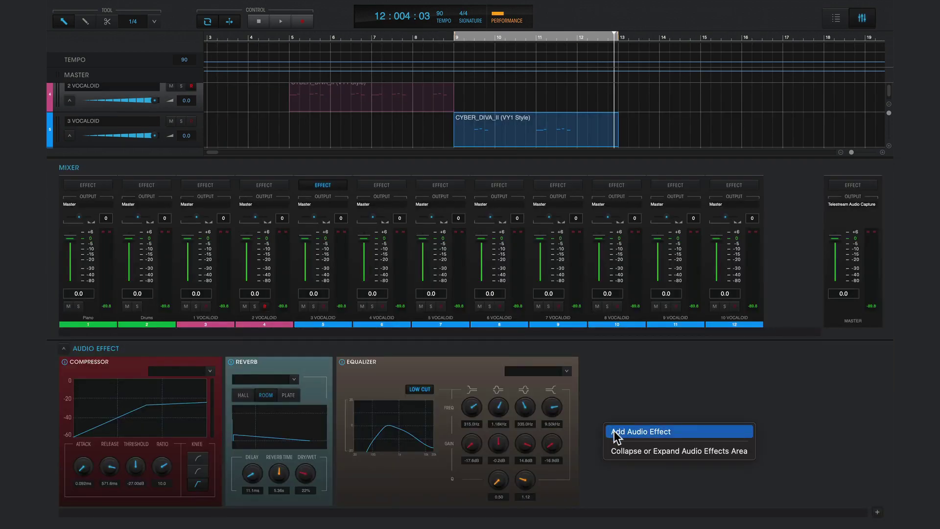
Step: Add a Distortion effect to the 3 VOCALOID track between Reverb and Equalizer, and adjust it while playing the part back
{"action": "left_click", "coordinate": [614, 430]}
{"action": "left_click", "coordinate": [648, 389]}
{"action": "left_click_drag", "start_coordinate": [603, 360], "coordinate": [365, 383]}
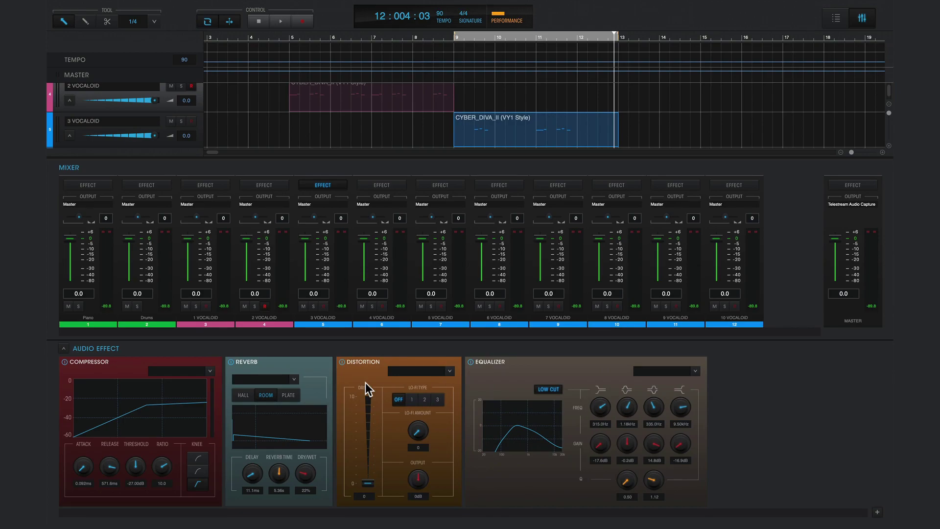
{"action": "key", "text": "space"}
{"action": "left_click_drag", "start_coordinate": [425, 504], "coordinate": [427, 489]}
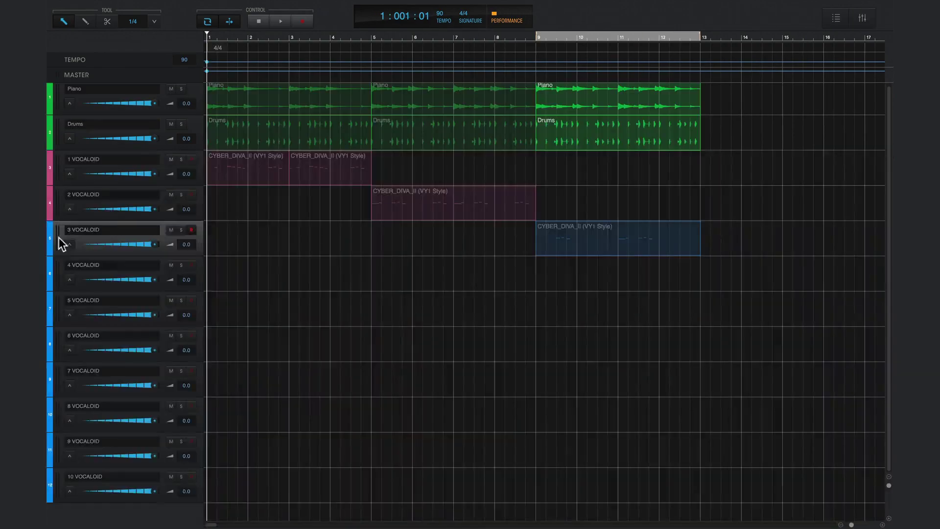
Step: Delete the empty 4 to 10 VOCALOID tracks and the 1 VOCALOID and 2 VOCALOID tracks
{"action": "left_click", "coordinate": [62, 261]}
{"action": "key", "text": "2"}
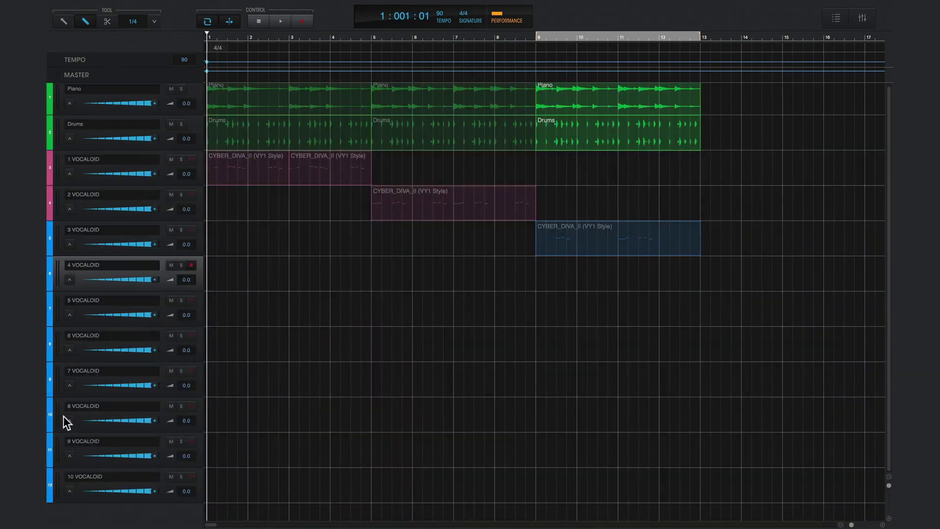
{"action": "right_click", "coordinate": [58, 478]}
{"action": "left_click", "coordinate": [69, 464]}
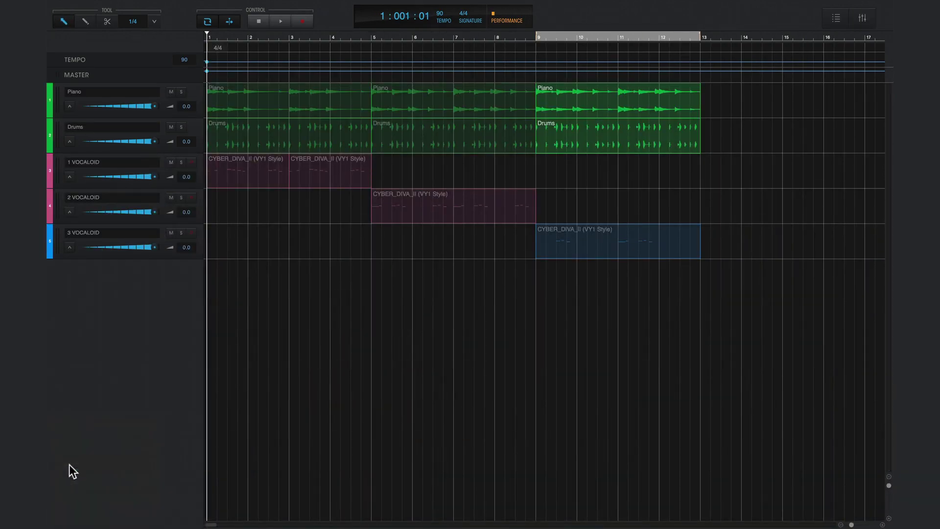
{"action": "left_click", "coordinate": [60, 178]}
{"action": "right_click", "coordinate": [59, 202]}
{"action": "left_click", "coordinate": [78, 242]}
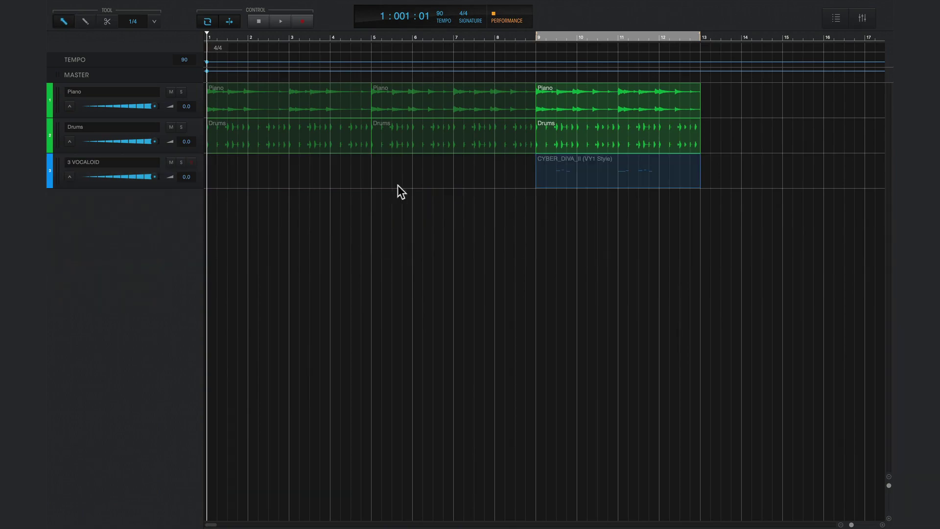
Step: Move the remaining VOCALOID part to bar 1 and fill its track with copies up to bar 17
{"action": "left_click_drag", "start_coordinate": [548, 162], "coordinate": [341, 176]}
{"action": "left_click_drag", "start_coordinate": [430, 168], "coordinate": [763, 169]}
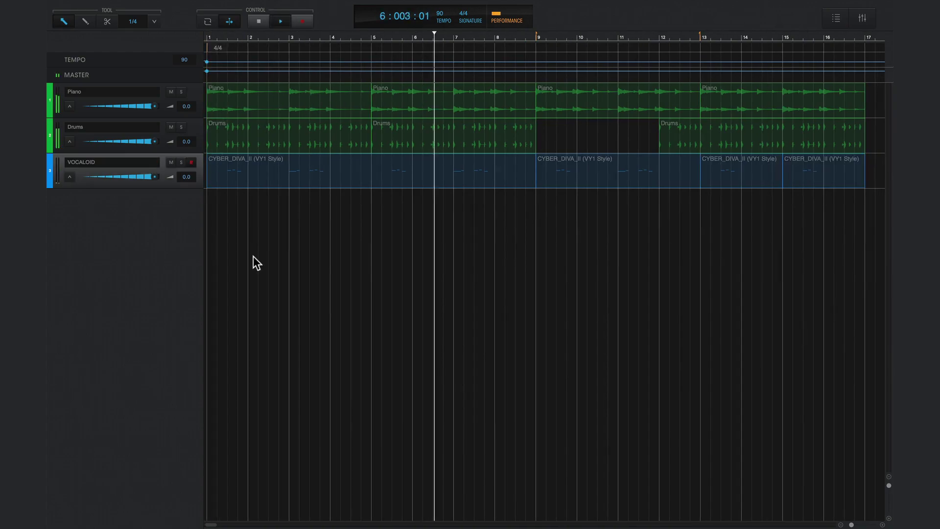
Step: Stop playback and play the whole arrangement again from bar 1
{"action": "key", "text": "space"}
{"action": "left_click", "coordinate": [210, 203]}
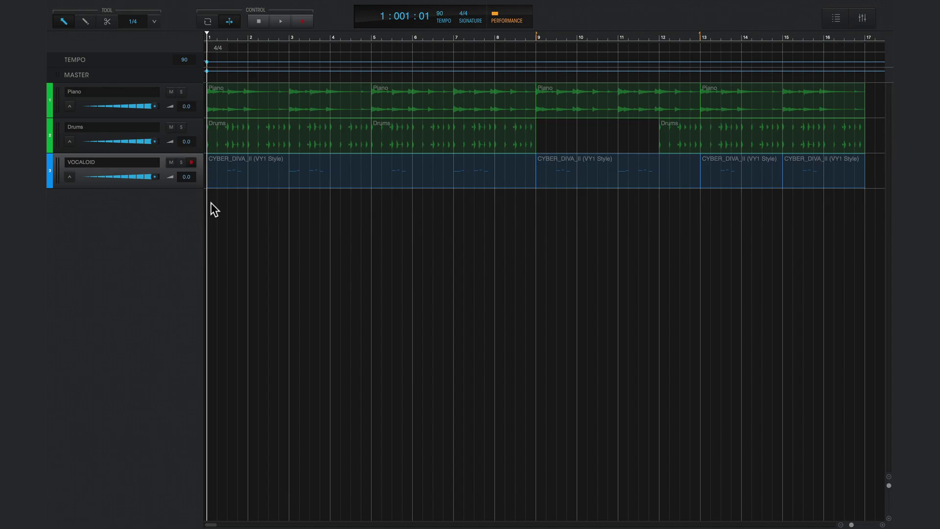
{"action": "key", "text": "space"}
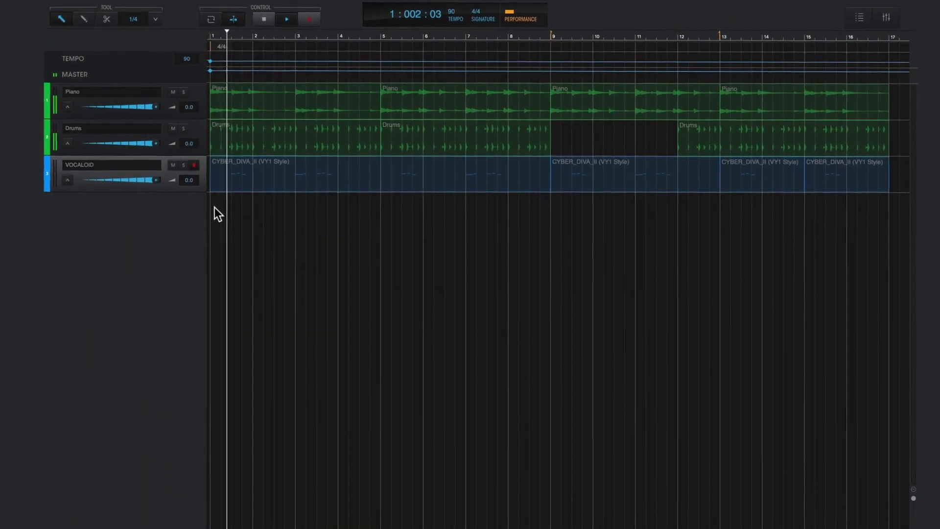